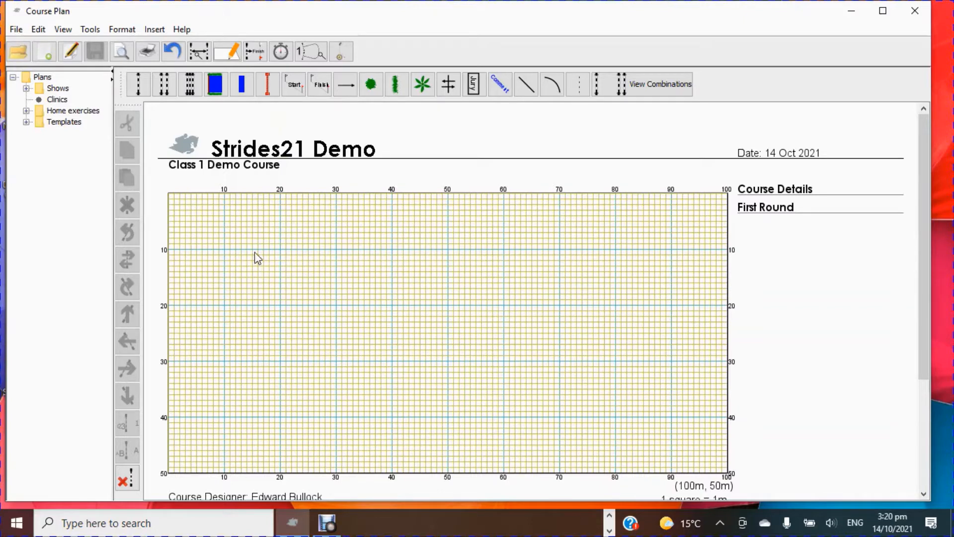
Switch the course plan's language to Nederlands and back to English.
click(120, 31)
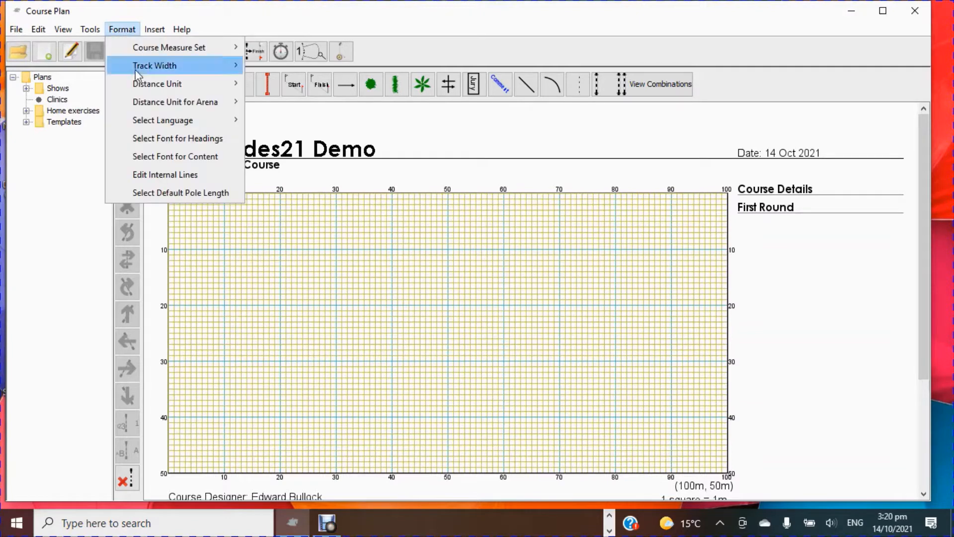
mouse_move(205, 122)
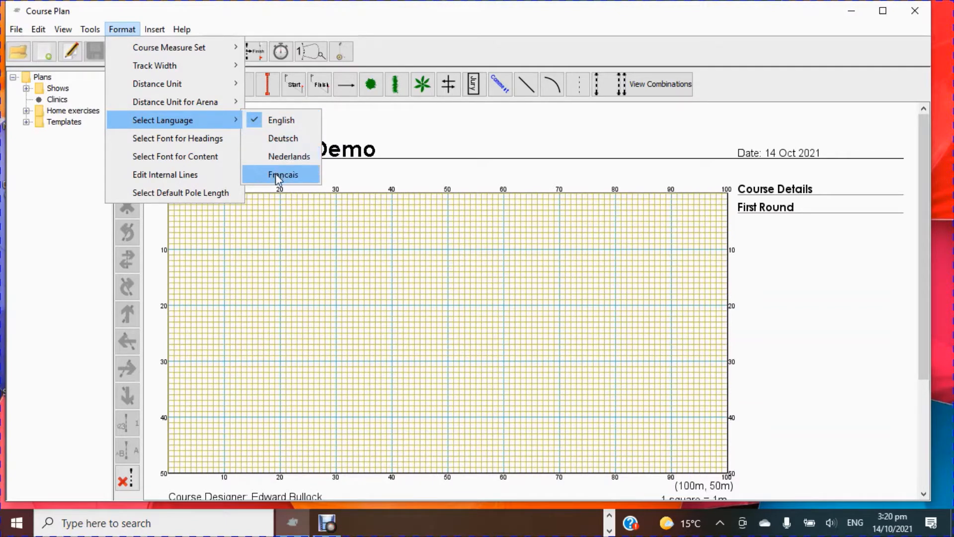
click(276, 158)
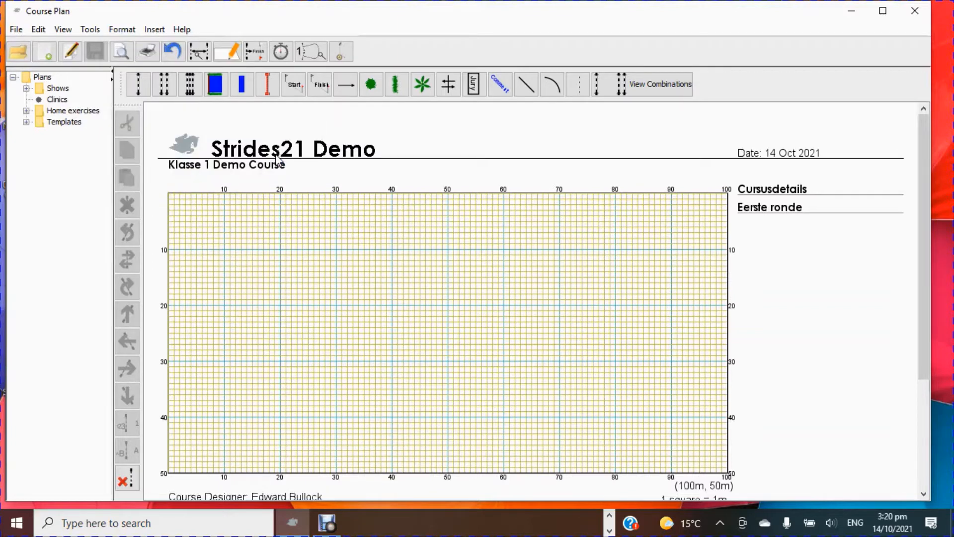
click(121, 29)
mouse_move(153, 119)
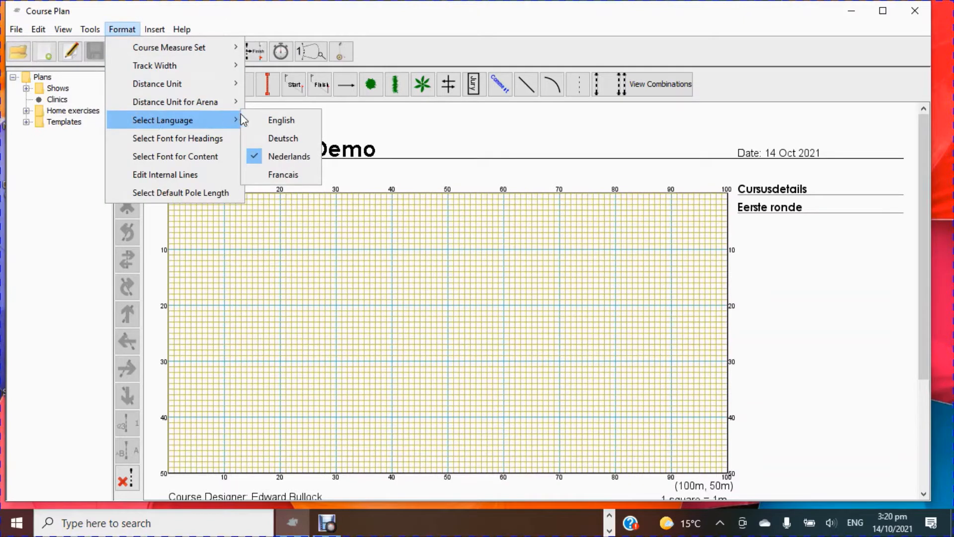
click(272, 120)
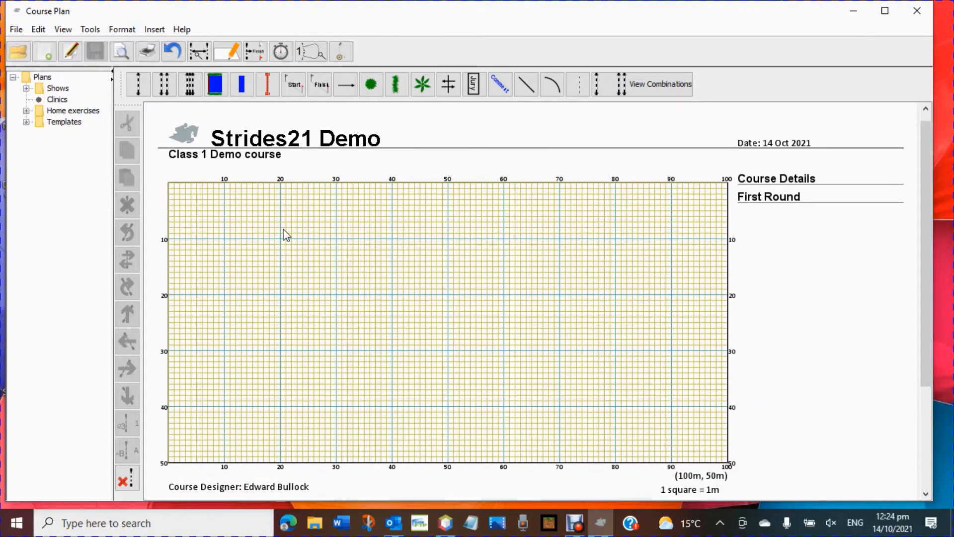
Open the arena for editing, set its shape to Polygon and nudge the upper-right corner slightly inward.
click(228, 53)
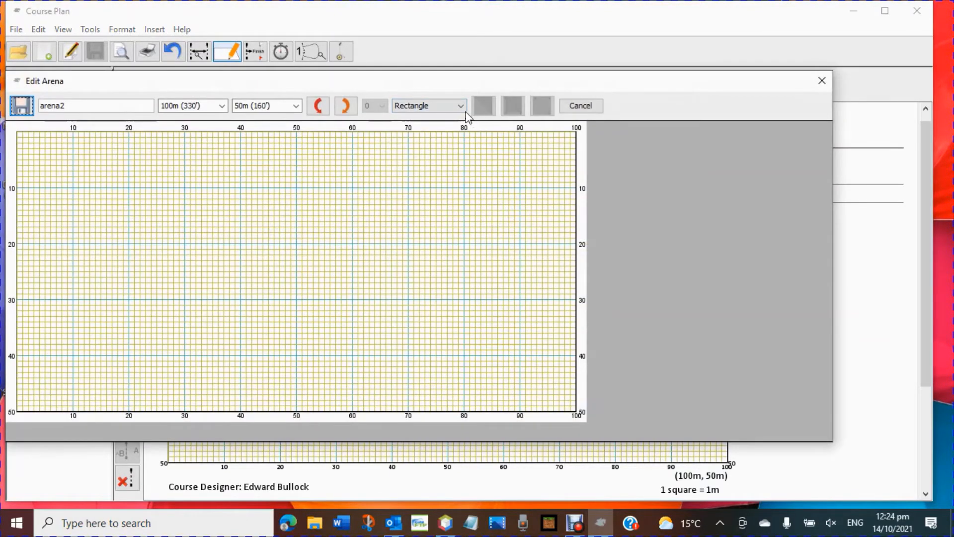
click(464, 109)
click(414, 139)
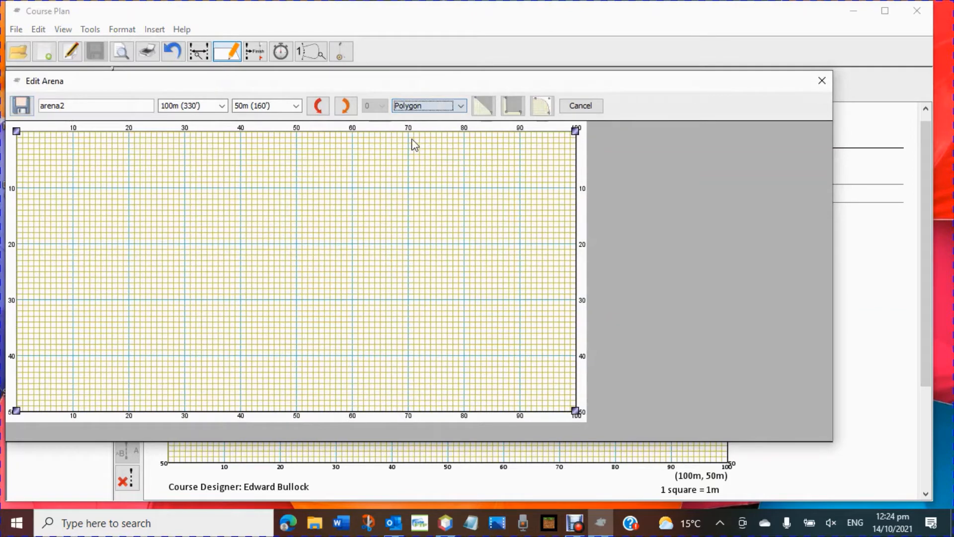
mouse_move(575, 131)
mouse_down()
mouse_move(520, 138)
mouse_move(574, 135)
mouse_up()
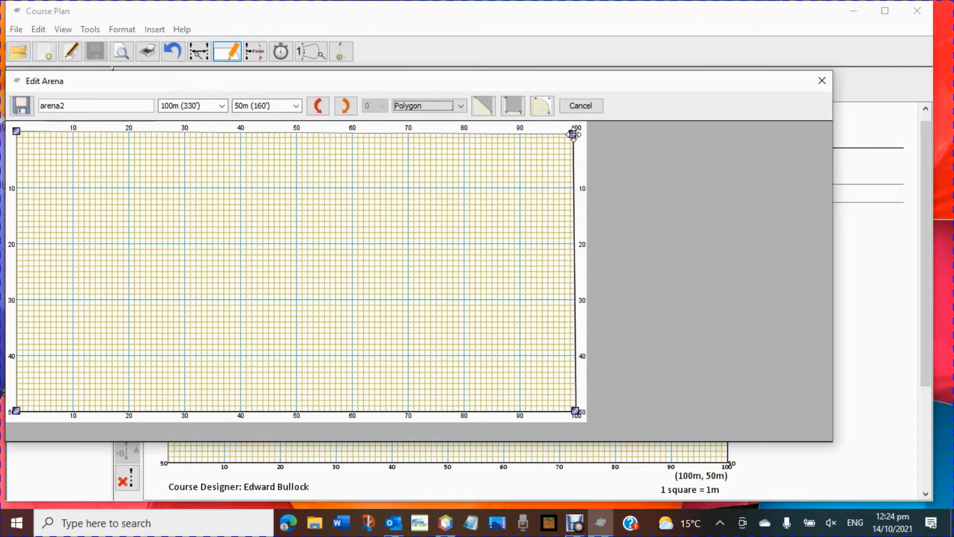
Cut the arena's upper-right corner diagonally from about 96 m along the upper edge to about 6 m down the side.
click(486, 107)
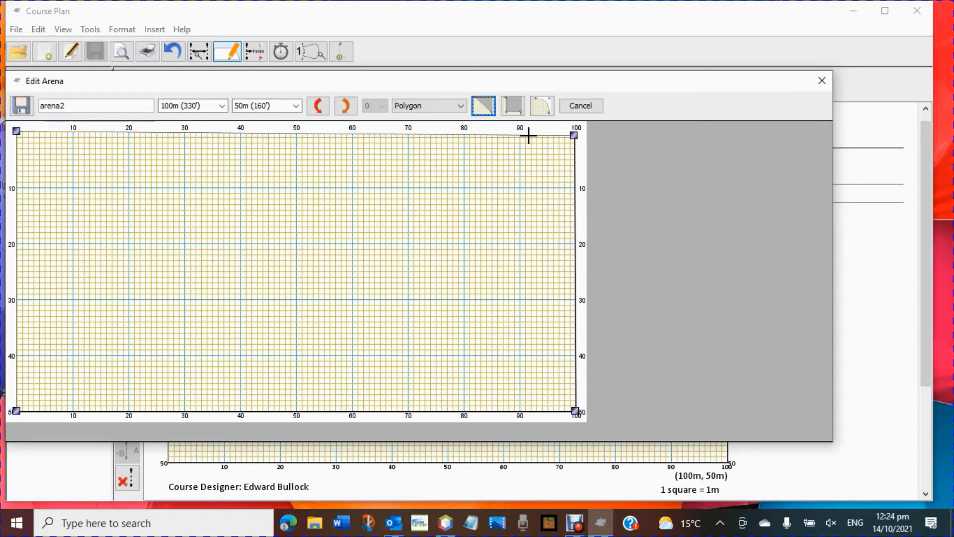
drag(528, 135, 575, 165)
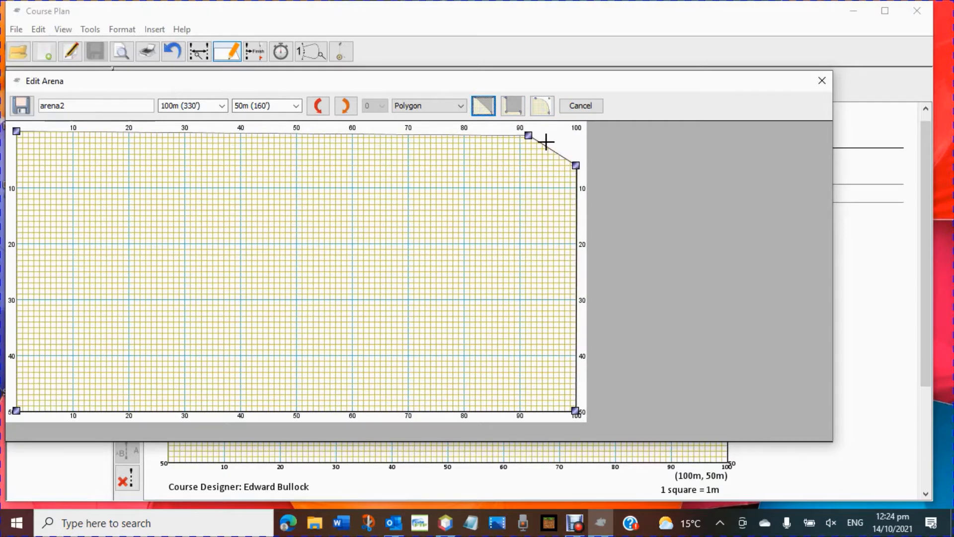
drag(528, 134, 552, 133)
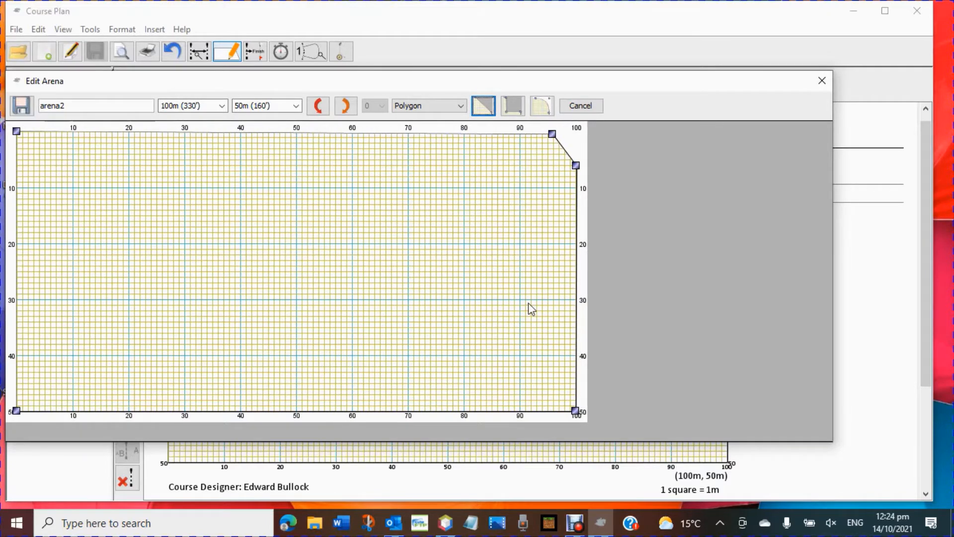
Round the arena's lower-right corner from about 82 m on the lower edge to about 26 m down the side, and save the arena.
click(541, 106)
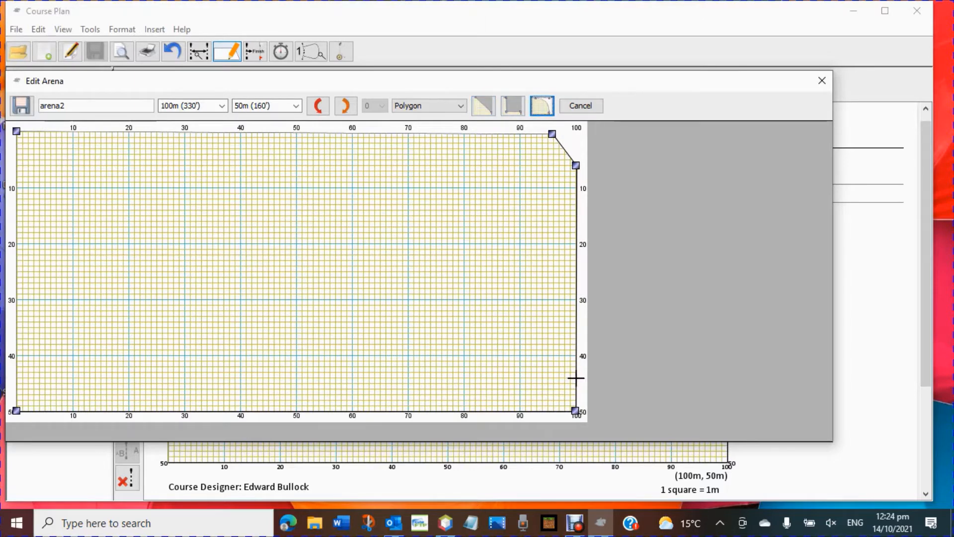
click(576, 378)
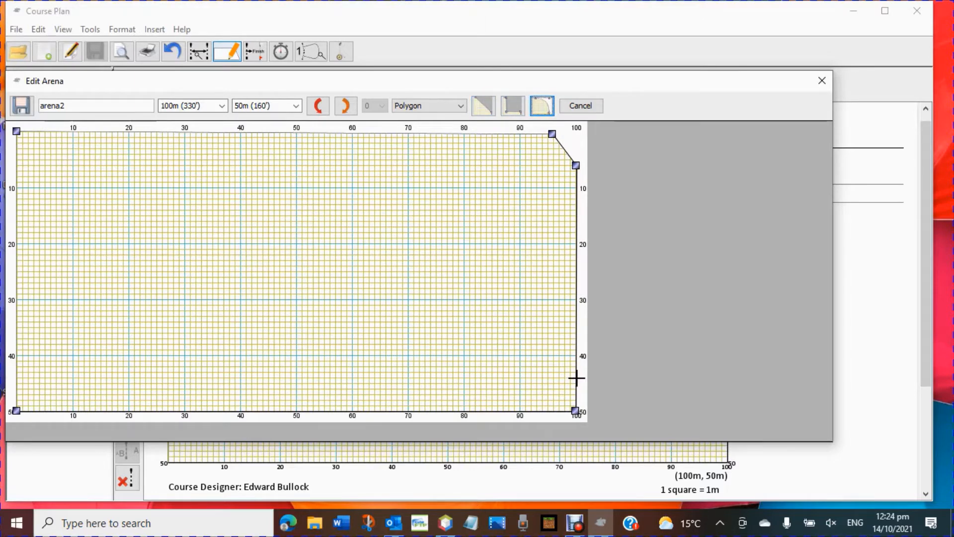
click(473, 410)
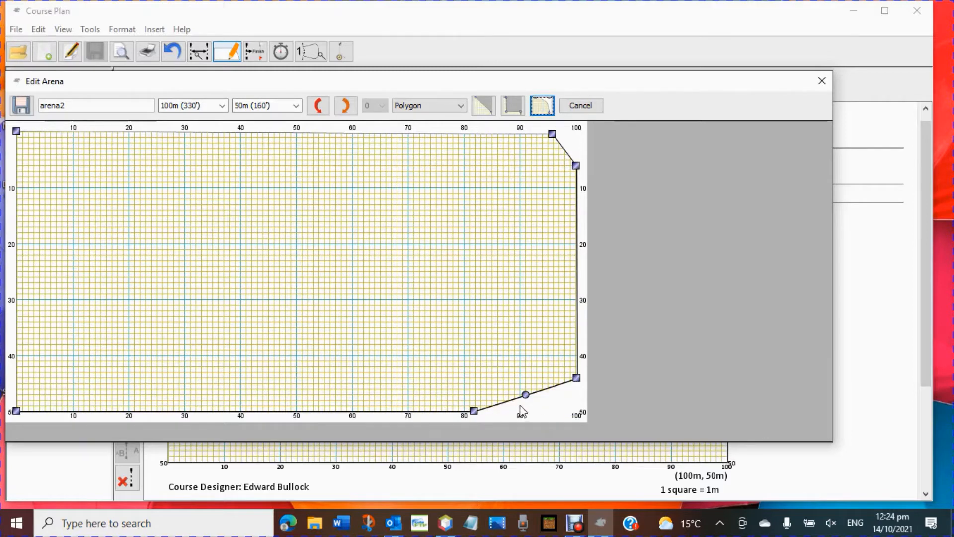
drag(526, 394, 576, 278)
mouse_move(573, 409)
mouse_down()
mouse_move(572, 383)
mouse_move(575, 403)
mouse_up()
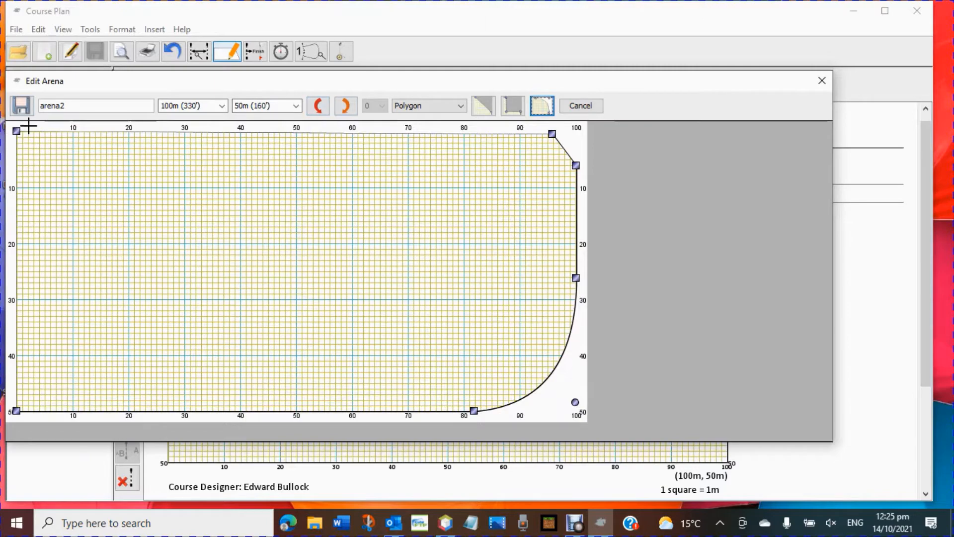
click(19, 106)
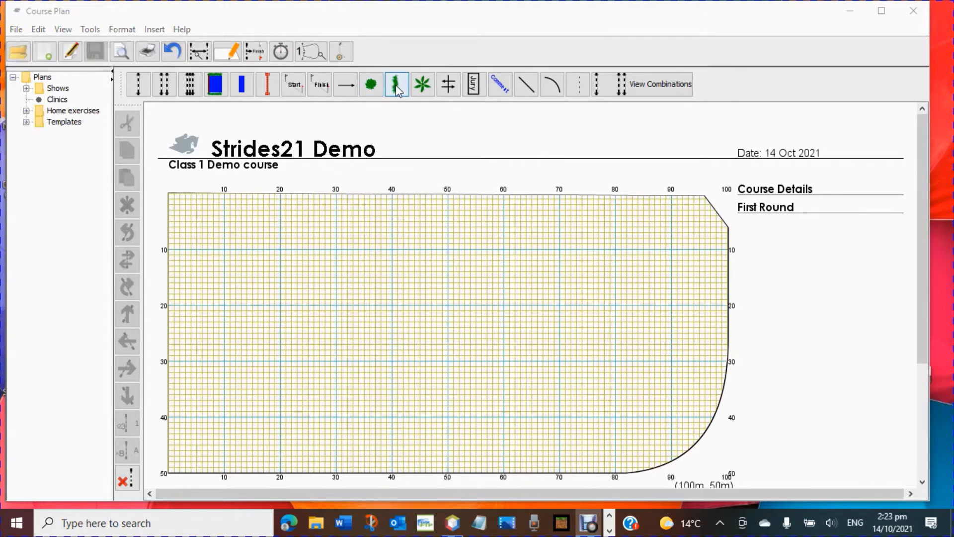
Place a star-shaped plant at about (16 m, 17 m) and a two-pole spread fence as fence 1 at about (27 m, 12 m).
click(422, 85)
drag(393, 134, 258, 289)
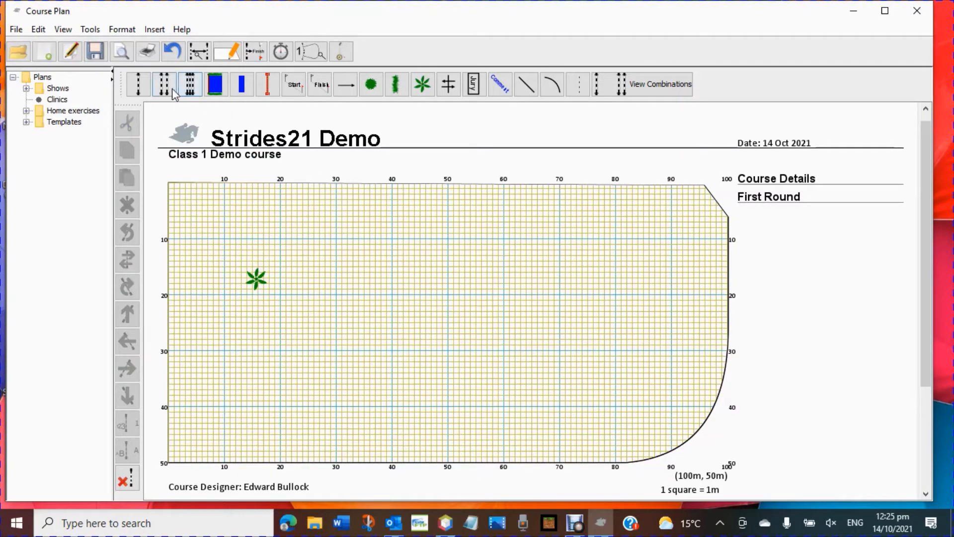
drag(164, 85, 317, 248)
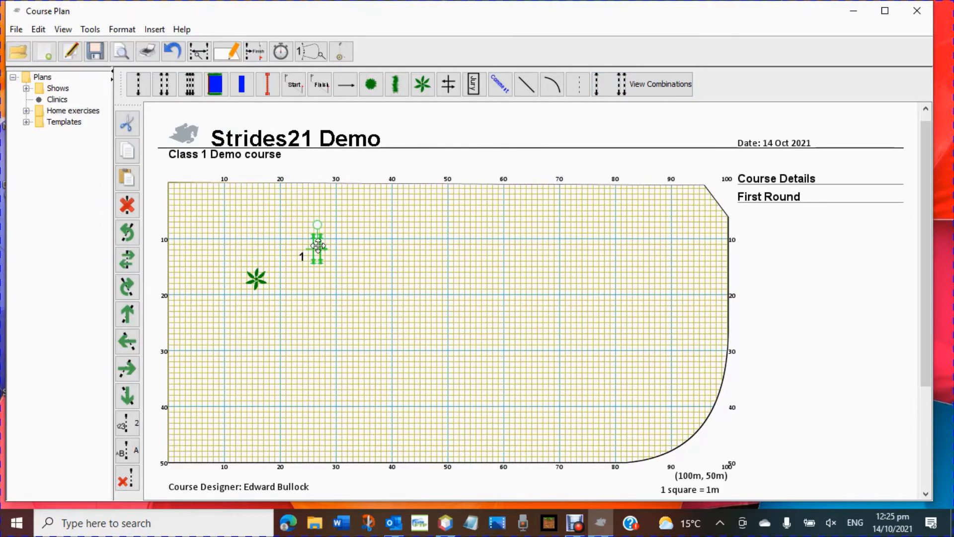
click(371, 258)
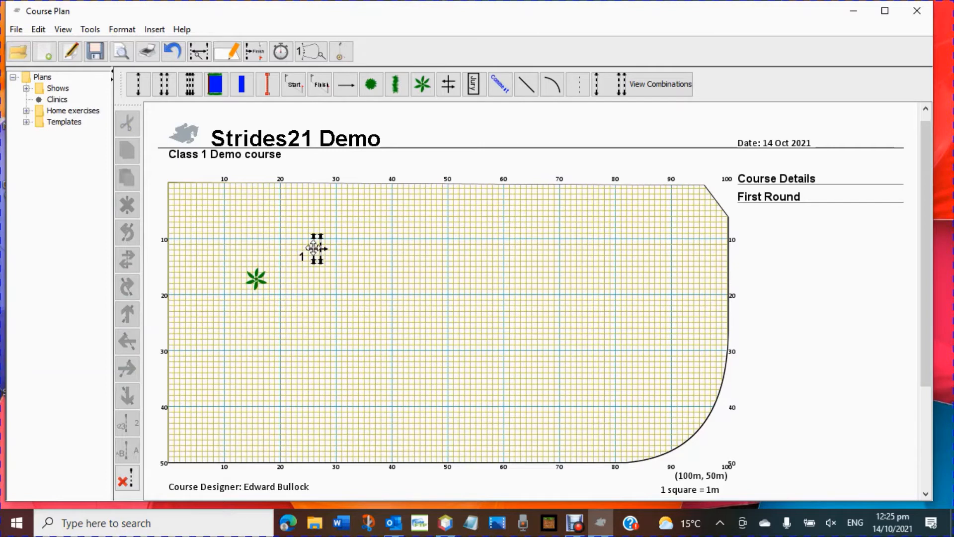
Rotate fence 1 slightly clockwise so that its jumping direction points a little downward across the arena.
click(319, 250)
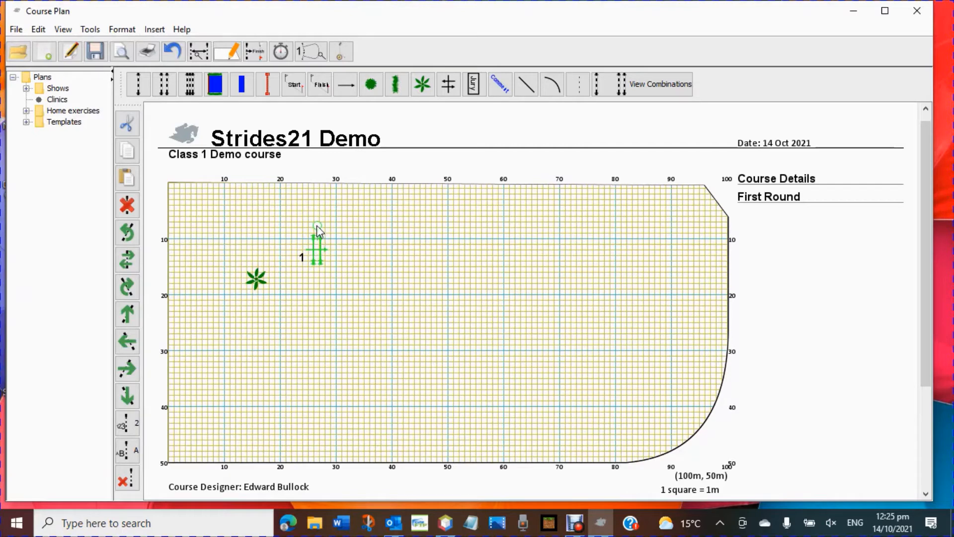
mouse_move(317, 227)
mouse_down()
mouse_move(330, 226)
mouse_move(335, 261)
mouse_move(299, 265)
mouse_move(321, 281)
mouse_move(304, 271)
mouse_move(337, 233)
mouse_move(336, 241)
mouse_move(329, 230)
mouse_up()
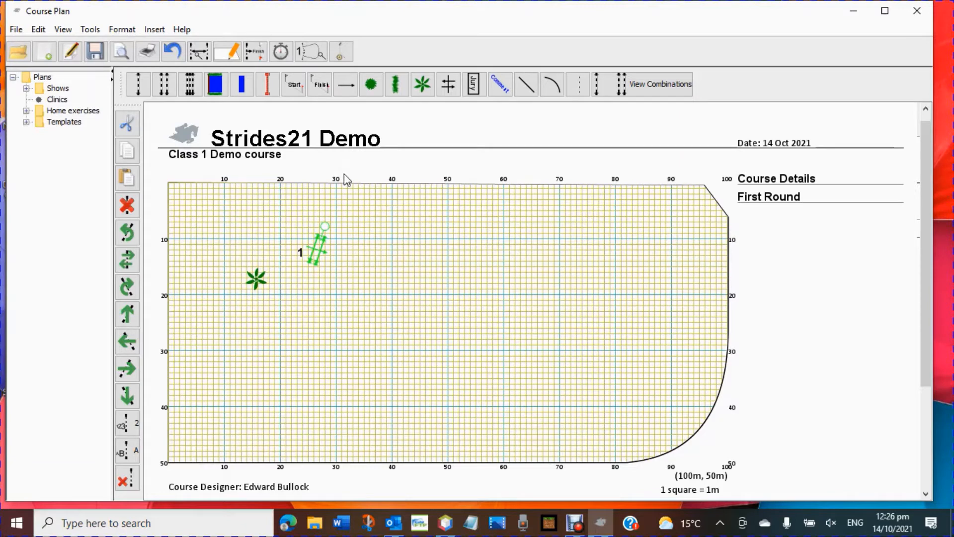
drag(324, 226, 322, 226)
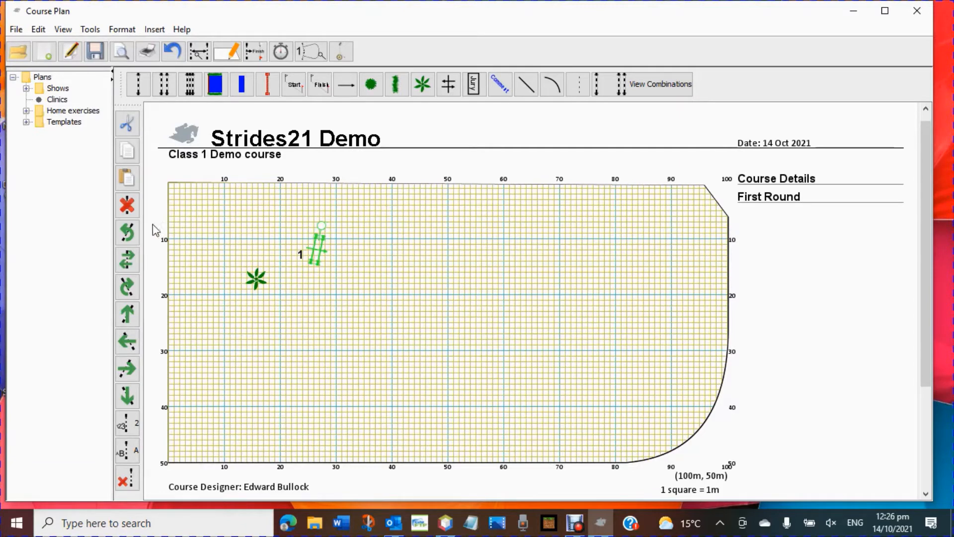
click(127, 232)
click(132, 290)
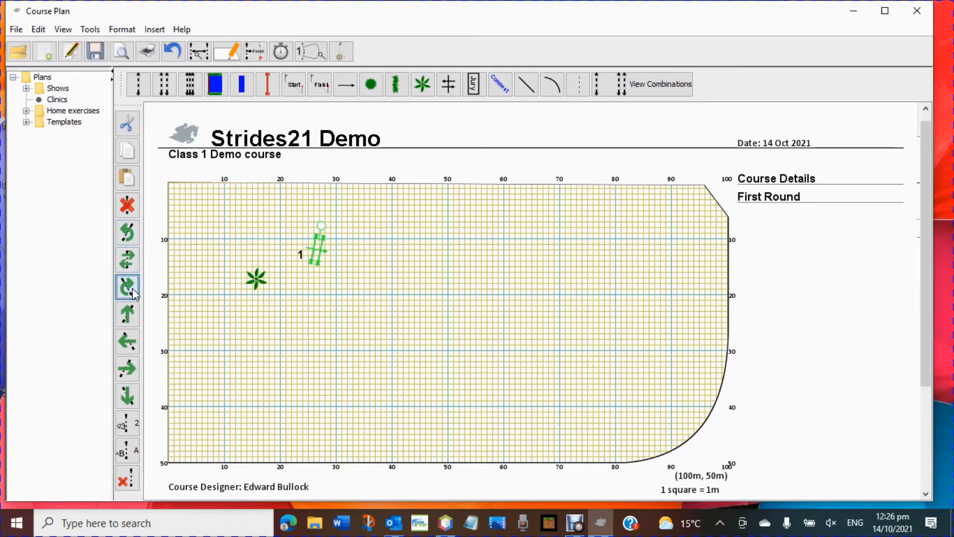
click(132, 291)
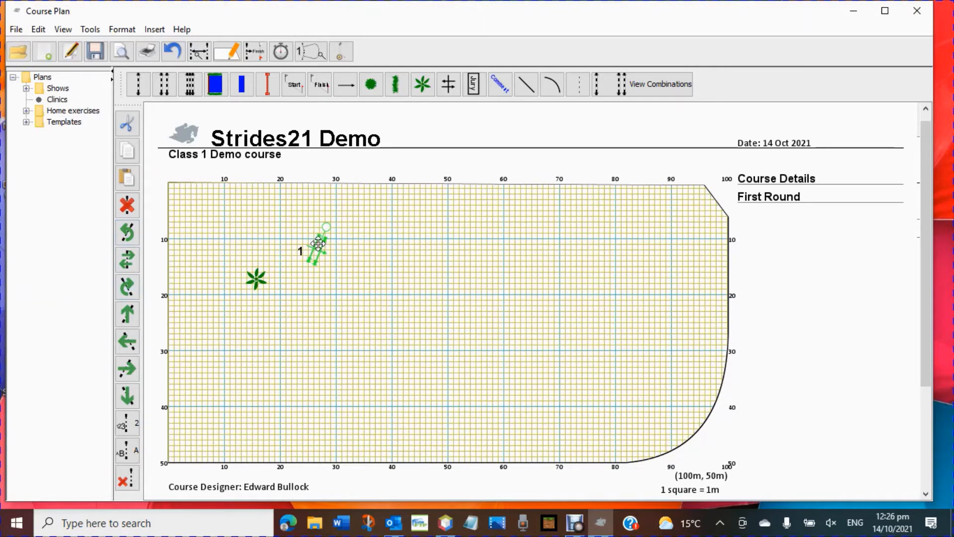
Reverse the jumping direction of fence 1 and reverse it back.
click(132, 262)
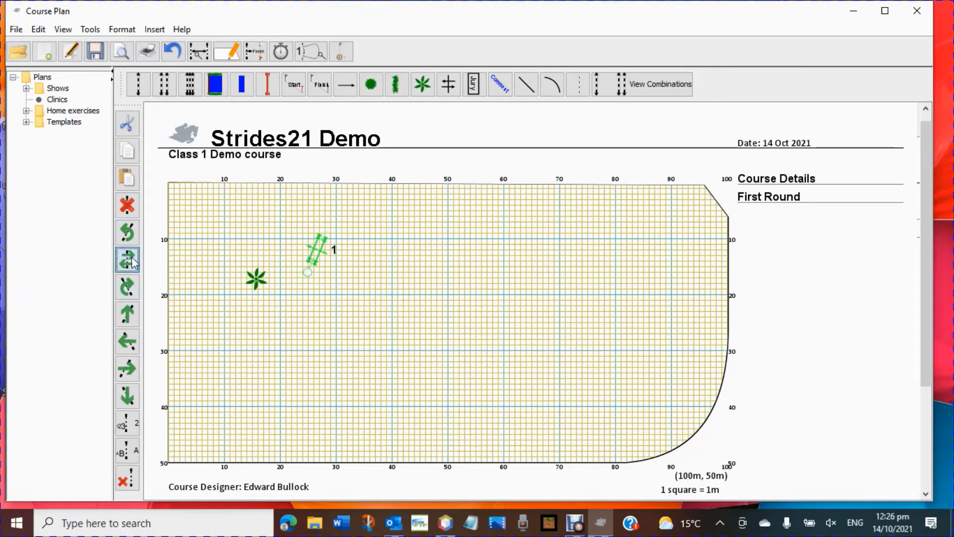
click(132, 261)
Fine-tune the tilt of fence 1 and move the fence down to about (27 m, 15 m).
drag(329, 234, 326, 227)
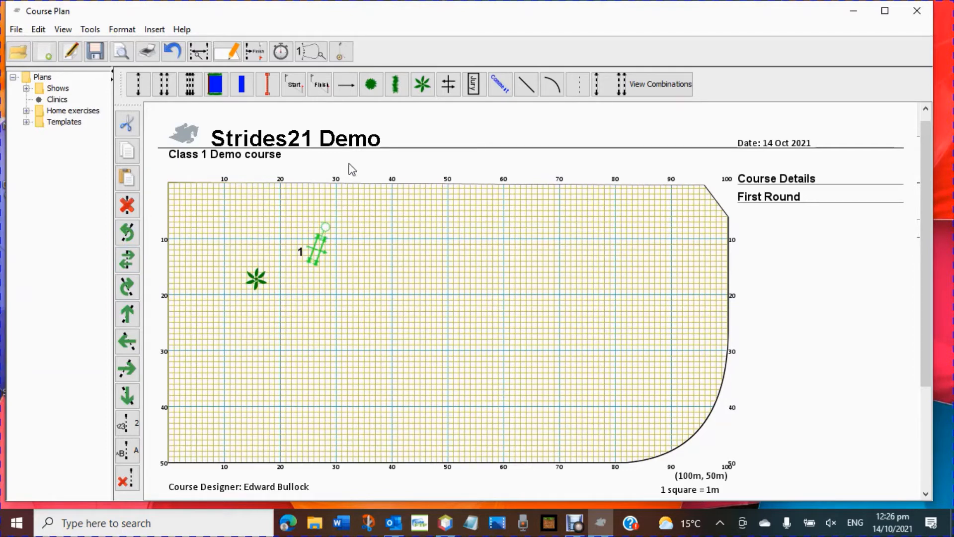
drag(349, 155, 341, 155)
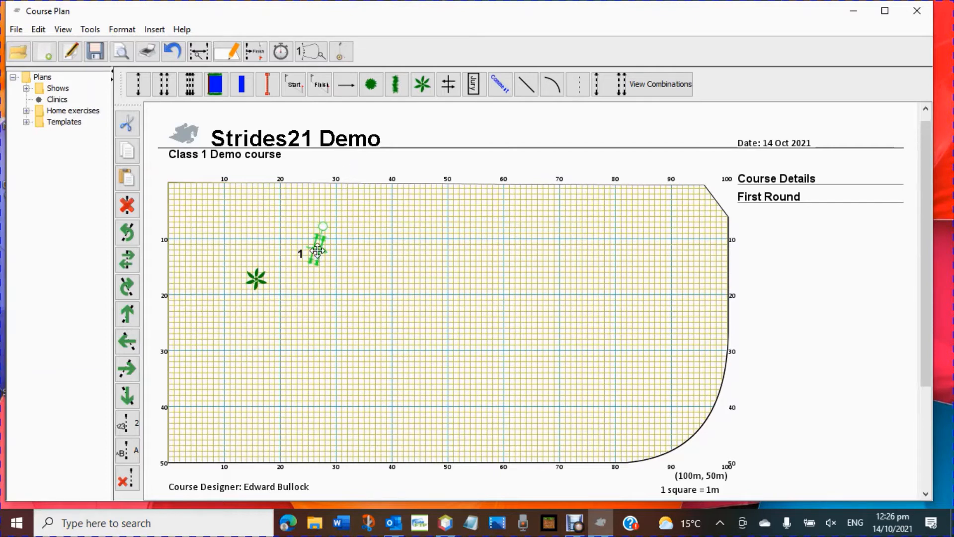
drag(317, 250, 322, 267)
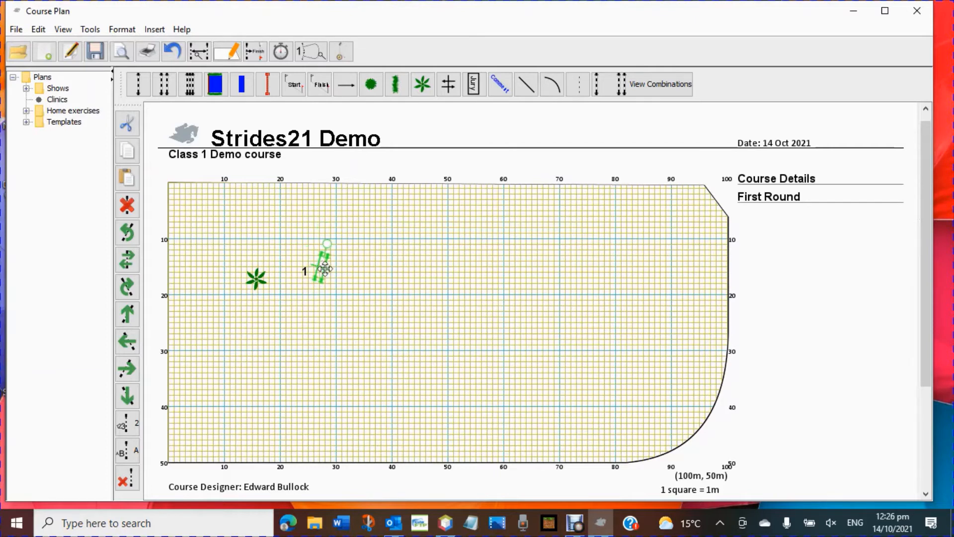
click(385, 316)
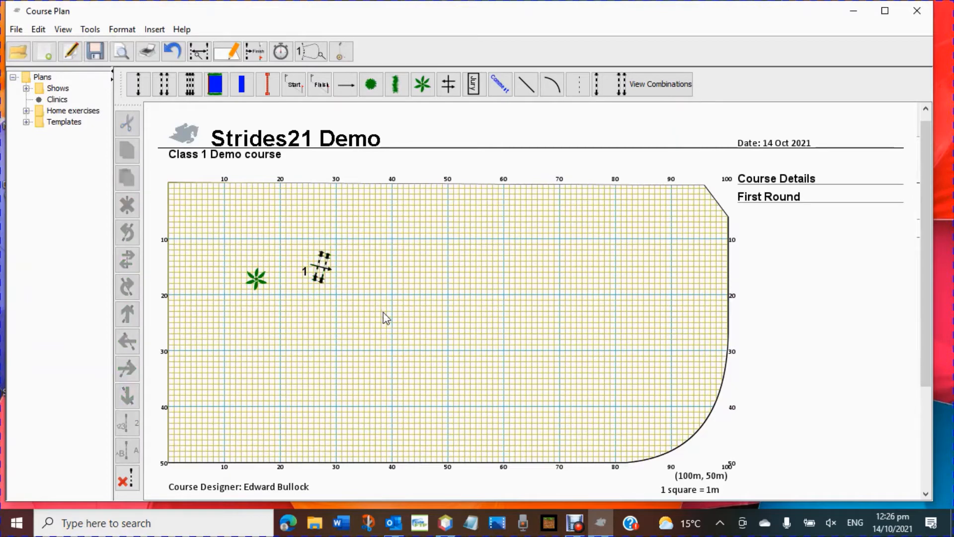
Add a single-pole vertical as fence 2 at about (67 m, 20 m) and nudge fences 1 and 2 to adjust the track between them.
click(138, 84)
drag(614, 323, 543, 298)
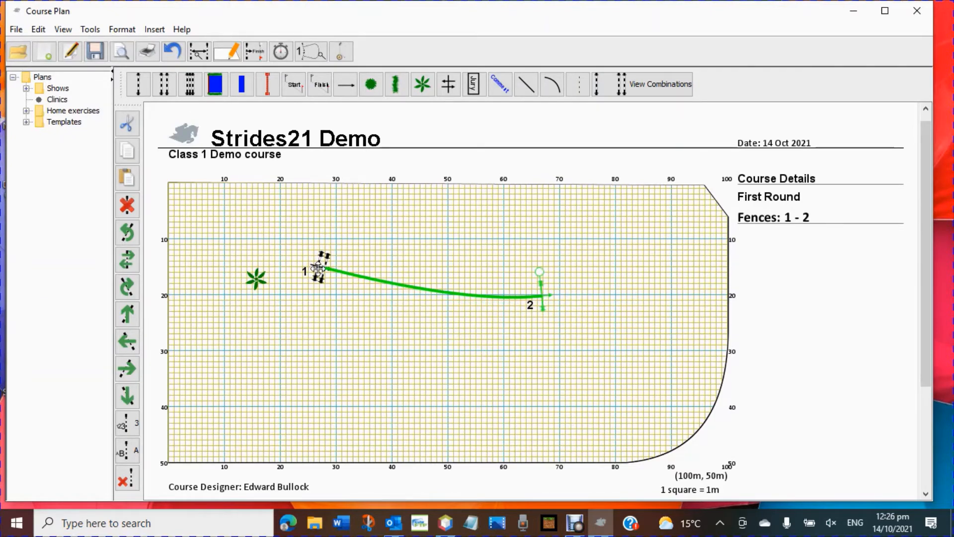
drag(318, 268, 320, 274)
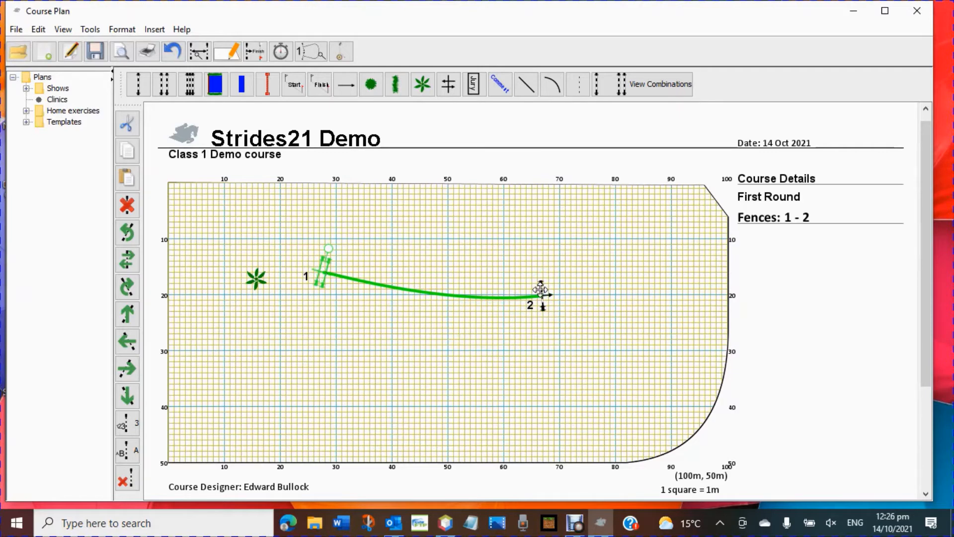
drag(541, 289, 544, 291)
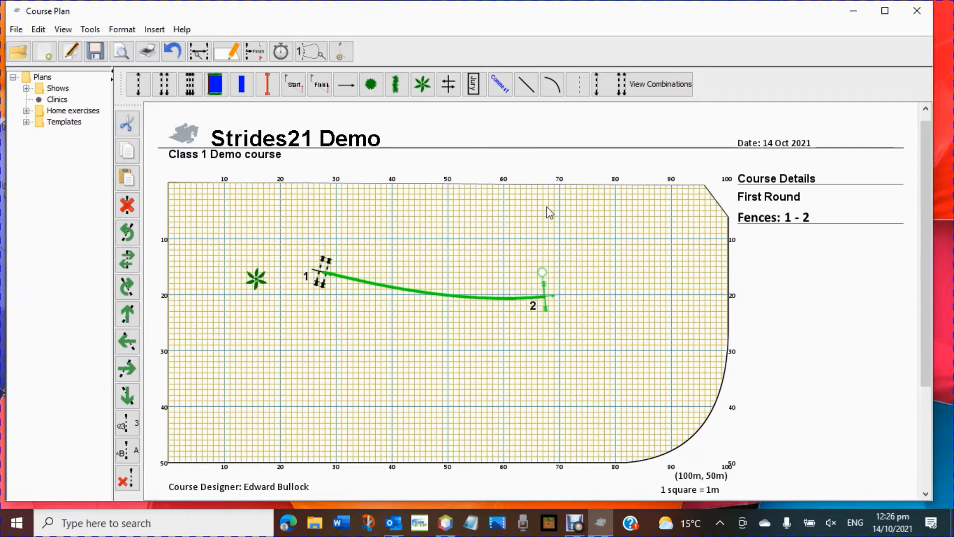
click(497, 215)
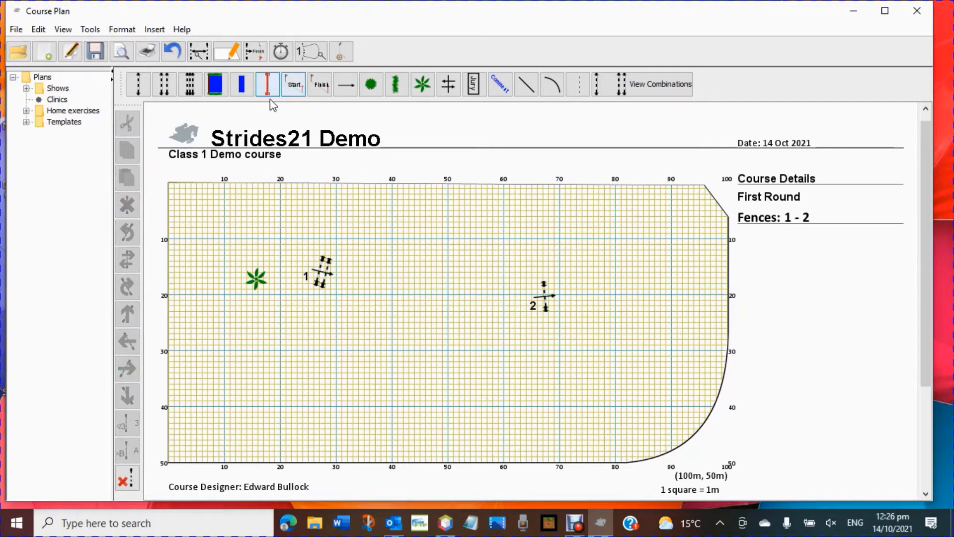
Add a single-pole vertical as fence 3 at about (70 m, 40 m), below fence 2.
click(140, 89)
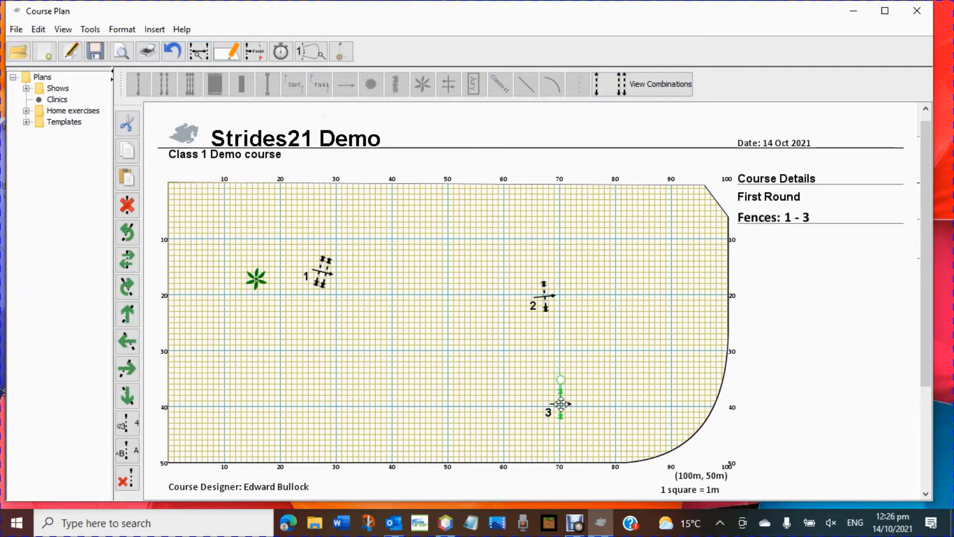
click(561, 403)
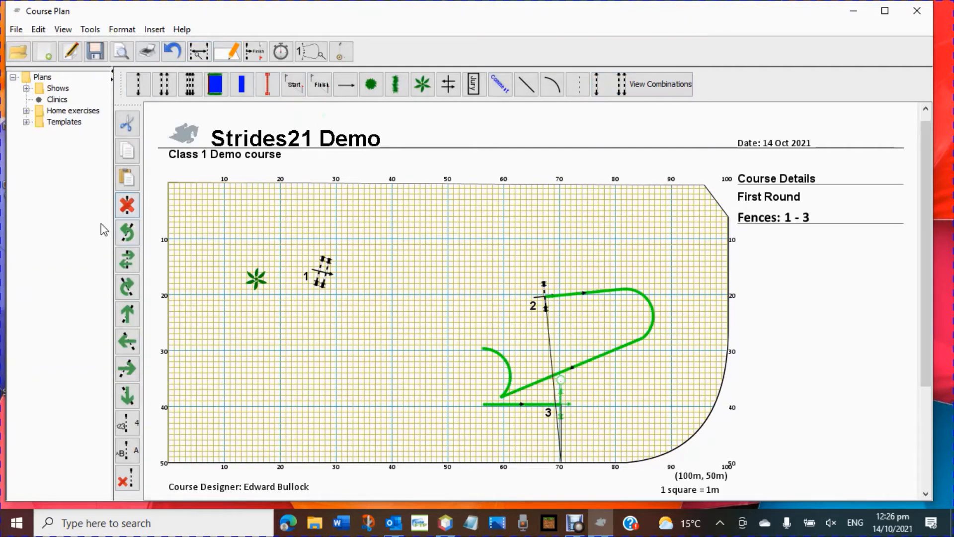
Reverse the jumping direction of fence 3, tilt it slightly and move it to about (69 m, 41 m).
click(130, 268)
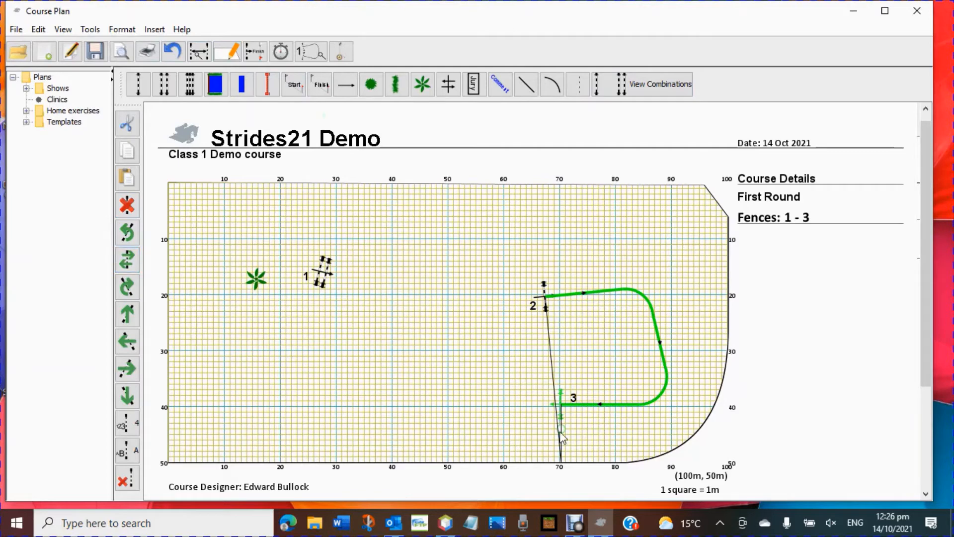
drag(561, 430, 561, 413)
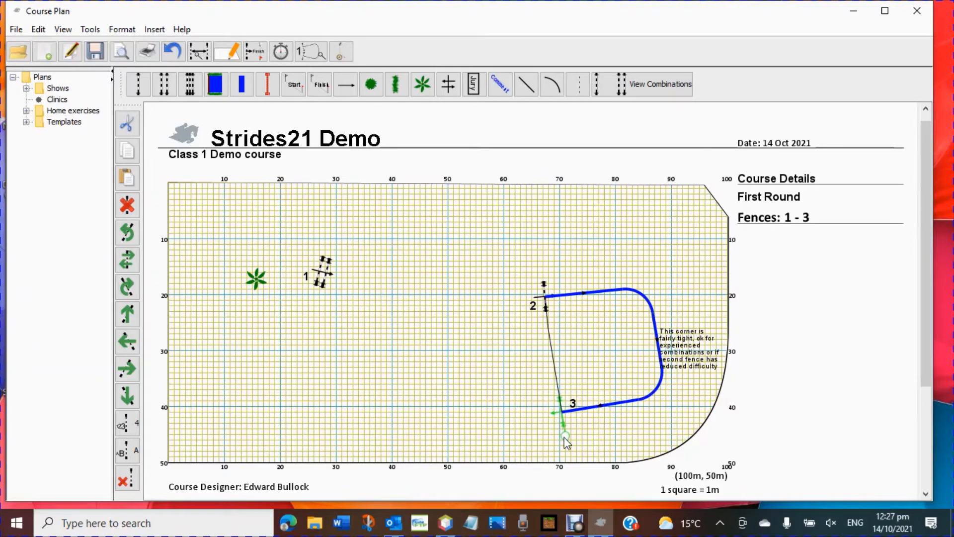
drag(564, 437, 558, 419)
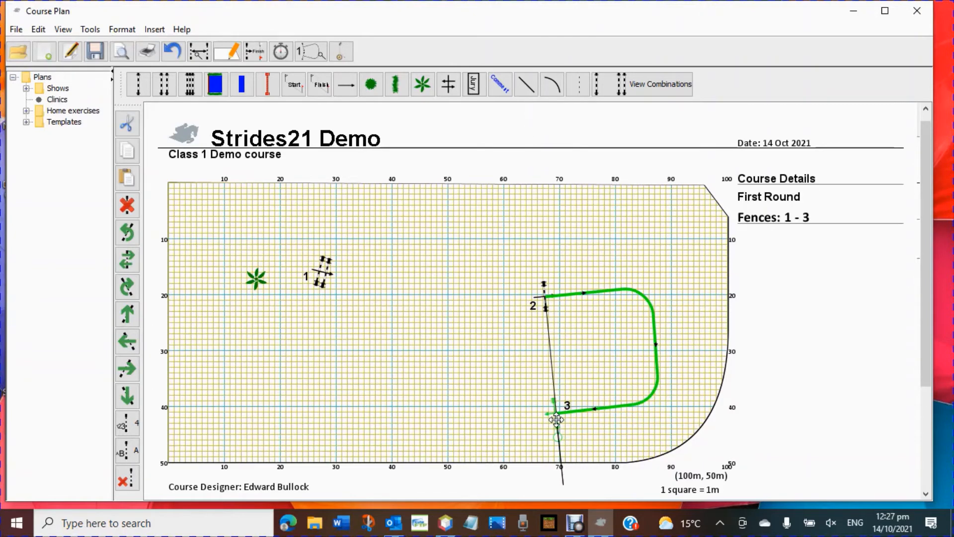
click(434, 370)
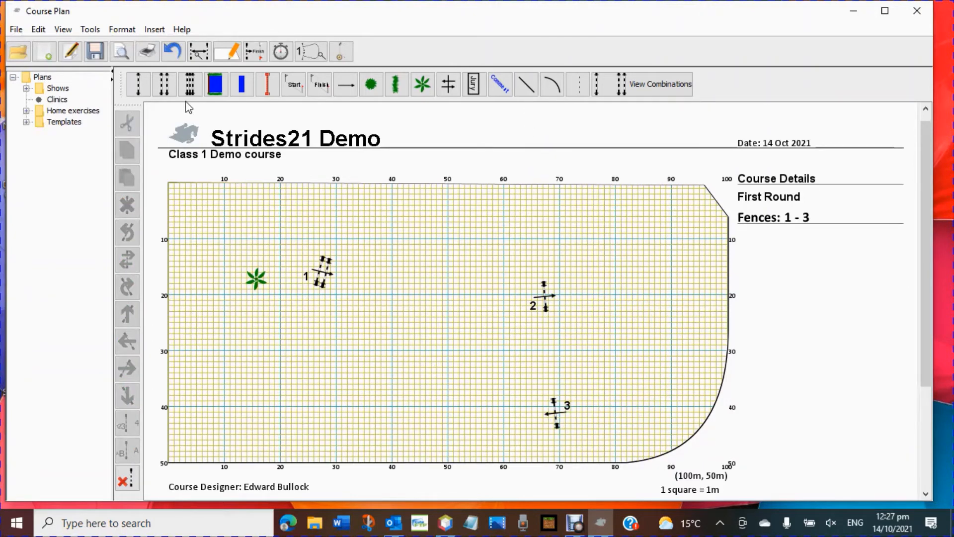
Add an oxer as fence 4 at about (30 m, 41 m), in line with fence 3, with its jumping direction reversed.
mouse_move(163, 83)
mouse_down()
mouse_move(240, 238)
mouse_move(330, 379)
mouse_move(366, 417)
mouse_up()
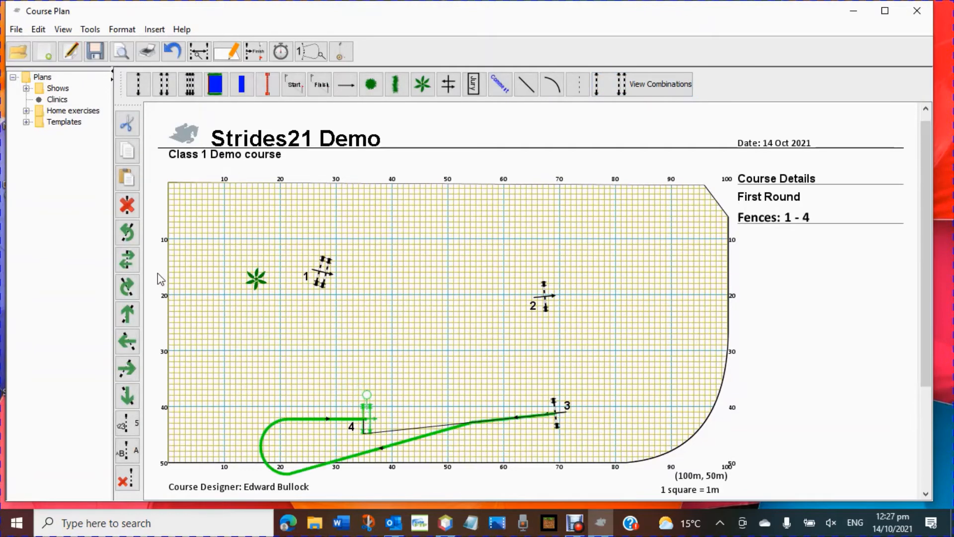
click(135, 257)
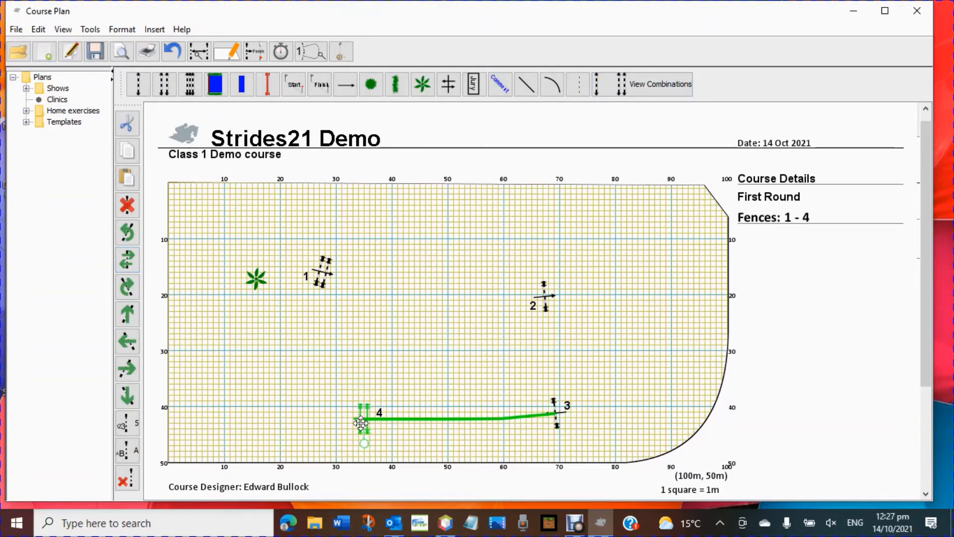
drag(361, 423, 332, 427)
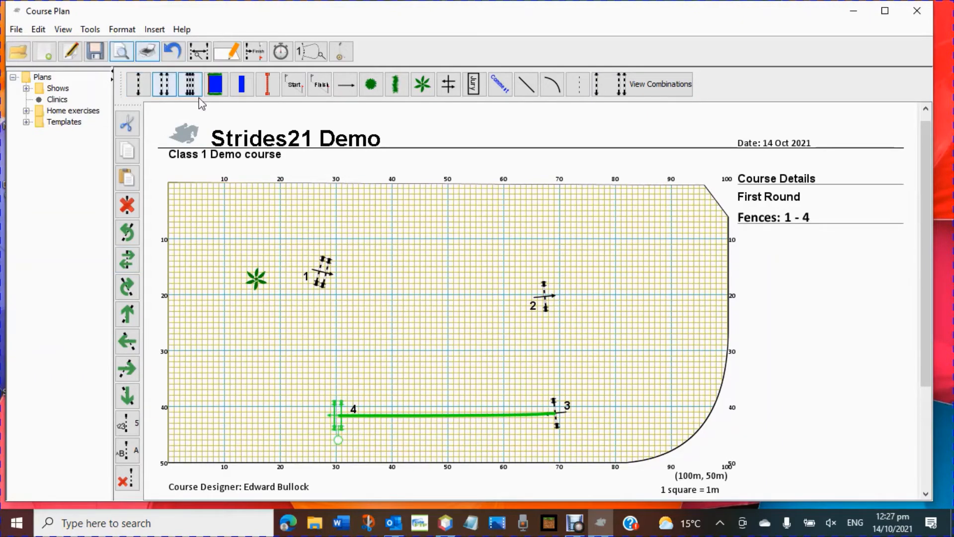
Add an oxer-to-vertical double with an element distance of 7 as fences 5A and 5B, at about (33 m, 27 m) and (41 m, 30 m).
click(651, 89)
click(221, 113)
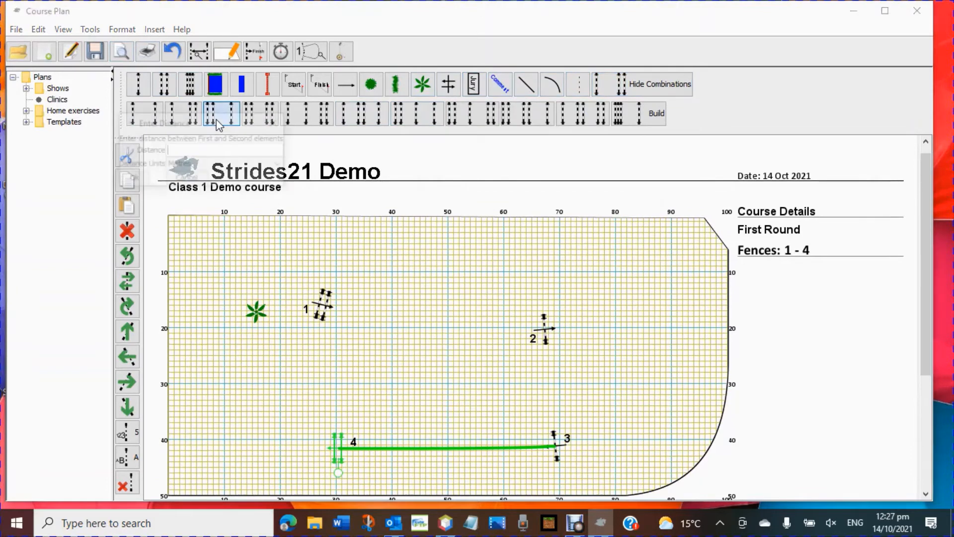
text(7.)
key(Return)
drag(199, 241, 385, 376)
Move fences 3 and 4 down the arena together by about 3.5 m.
drag(322, 422, 590, 474)
drag(505, 436, 503, 454)
click(497, 340)
Place fence 6 at about (72 m, 32 m) and change its jump type to an oxer.
click(573, 390)
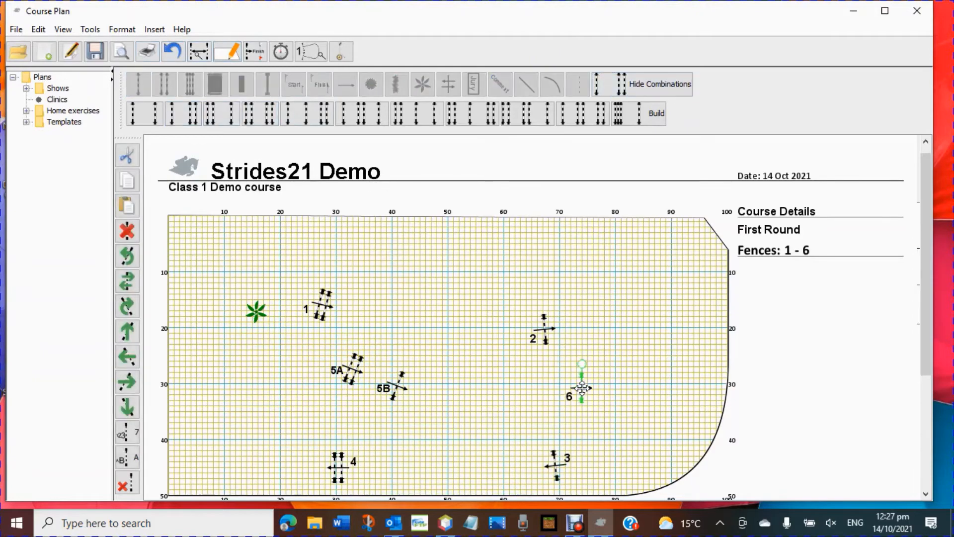
right_click(572, 393)
mouse_move(635, 103)
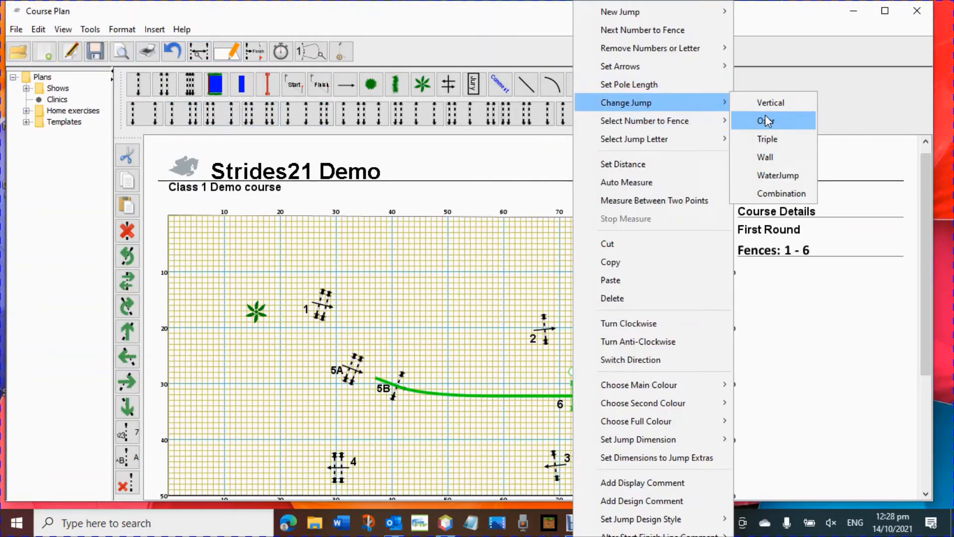
click(760, 180)
Add a vertical as fence 7 at about (72 m, 6 m) and reverse its jumping direction.
click(138, 84)
click(564, 247)
drag(564, 247, 570, 247)
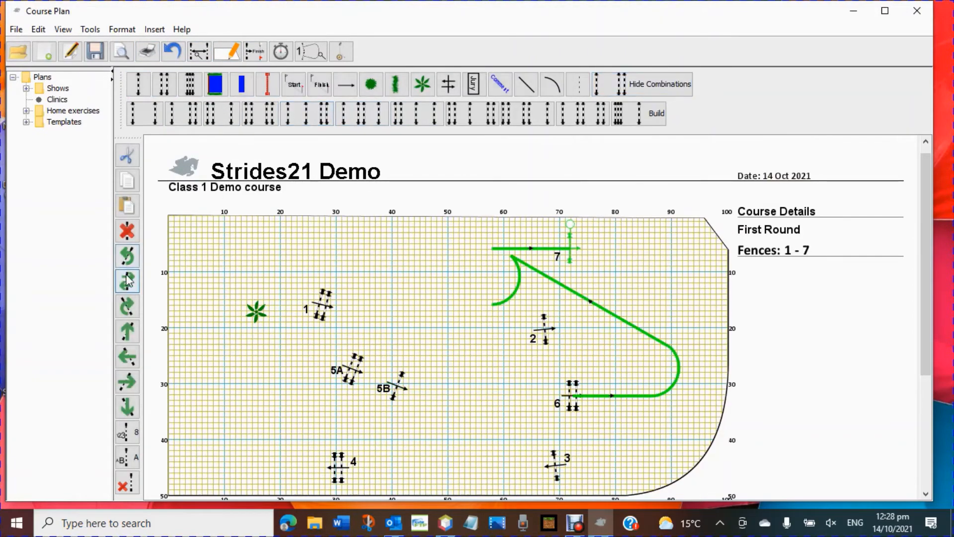
click(128, 281)
Add an oxer as fence 8 at about (42 m, 6 m), in line with fence 7, and reverse its jumping direction.
click(164, 85)
click(407, 250)
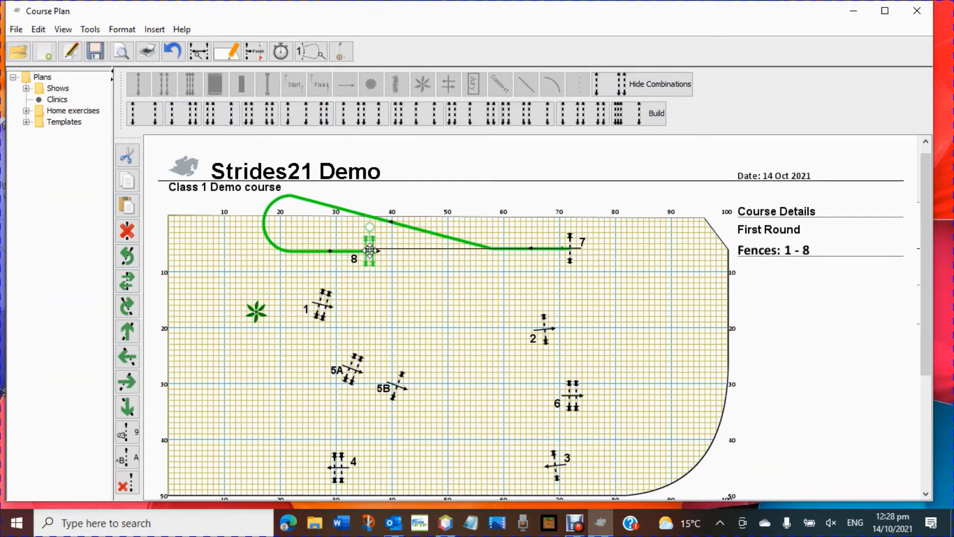
click(128, 281)
Add a vertical as fence 9 at about (9 m, 26 m), rotated so that it is jumped down the arena.
click(138, 84)
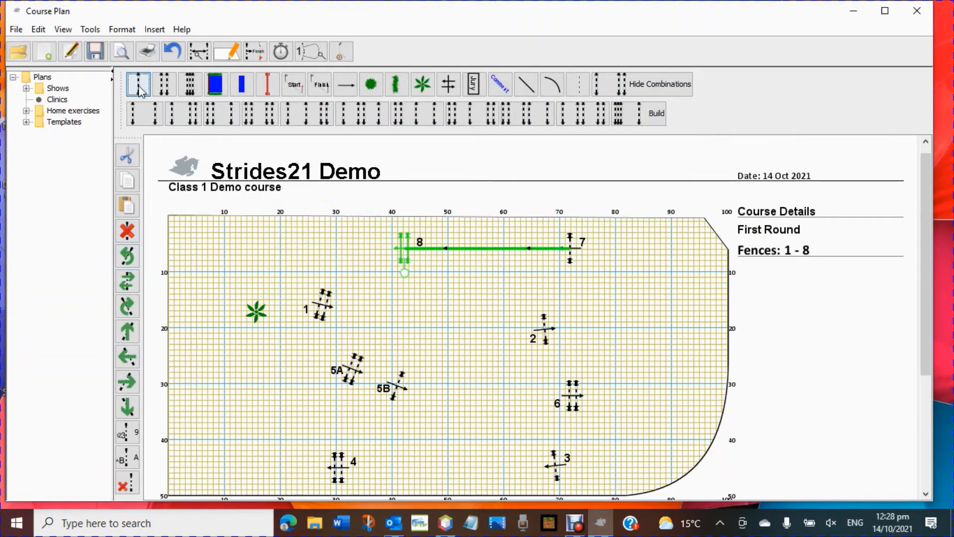
click(209, 360)
drag(195, 368, 241, 385)
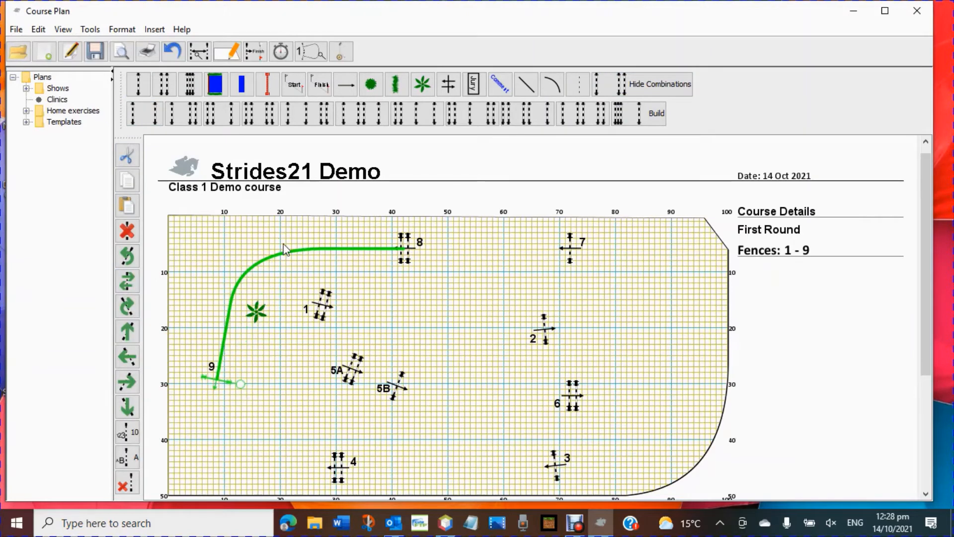
drag(215, 379, 220, 357)
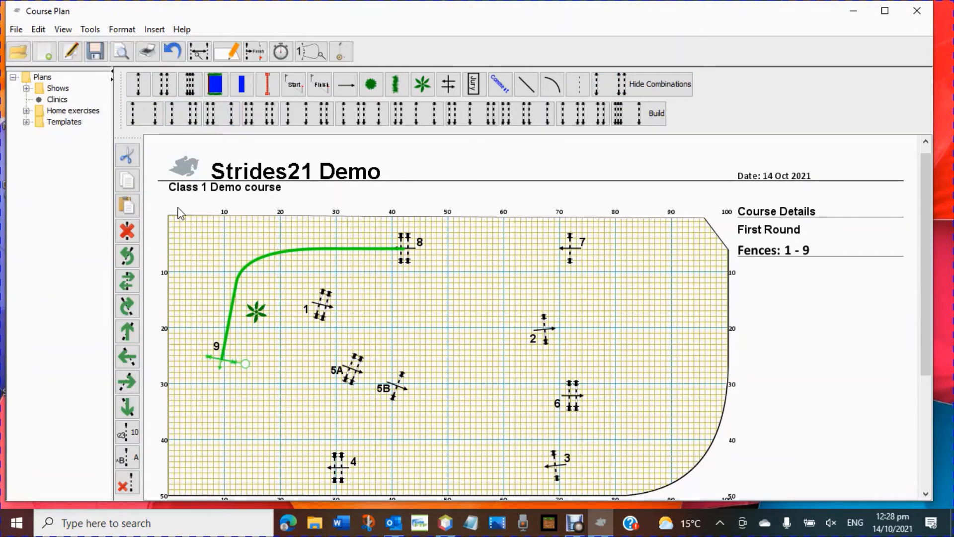
Add fence 10 at about (56 m, 27 m), rotate it to be jumped up the arena and make it a red wall.
click(164, 85)
click(489, 388)
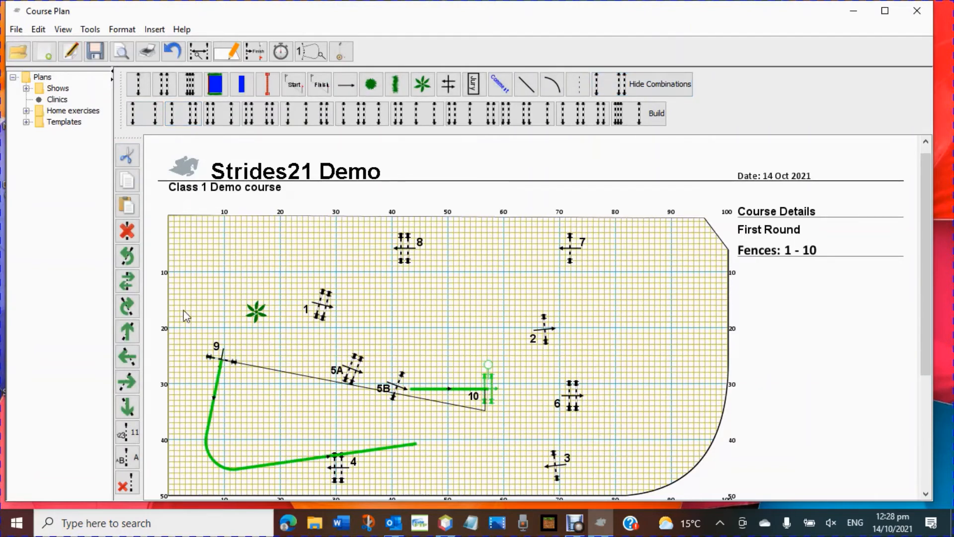
mouse_move(490, 368)
mouse_down()
mouse_move(450, 378)
mouse_move(479, 368)
mouse_up()
click(475, 317)
Add a triple bar as fence 11 at about (86 m, 27 m), rotated so that it is jumped down the arena.
click(193, 92)
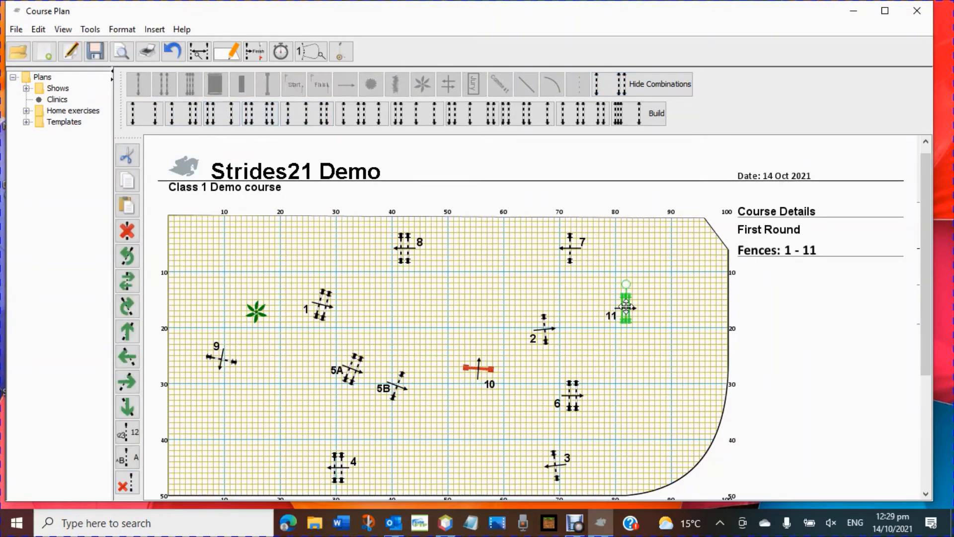
click(645, 347)
drag(645, 325, 647, 367)
click(596, 334)
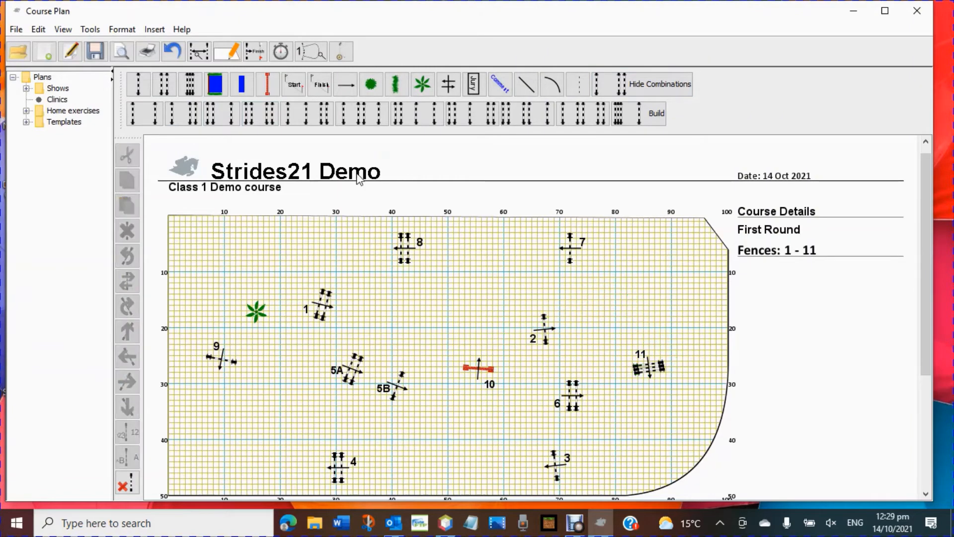
Place the Start line before fence 1, from about (19 m, 18 m) to (23 m, 9 m).
click(256, 52)
click(273, 292)
drag(273, 266, 298, 267)
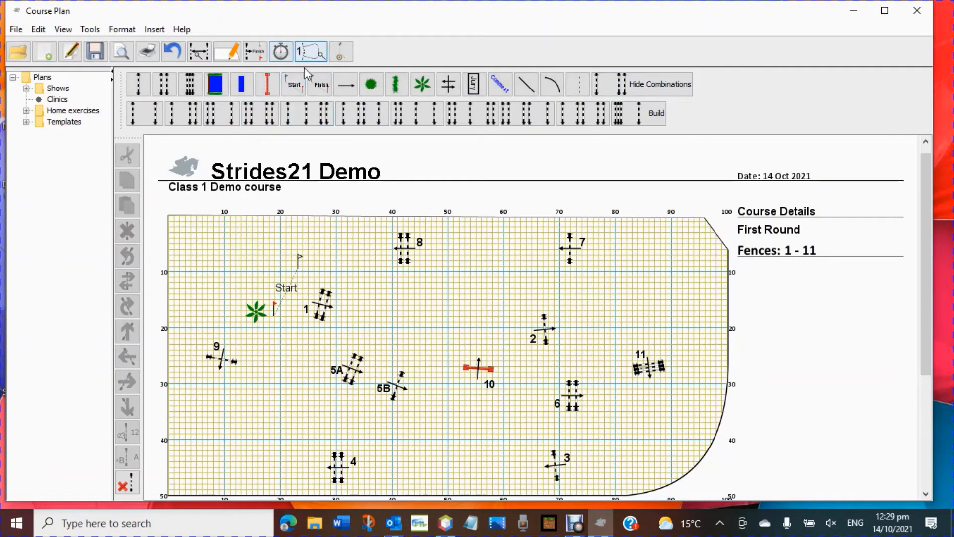
Place the Finish line below fence 11, from about (82 m, 35 m) to (93 m, 34 m).
click(321, 84)
click(691, 404)
drag(625, 415, 625, 412)
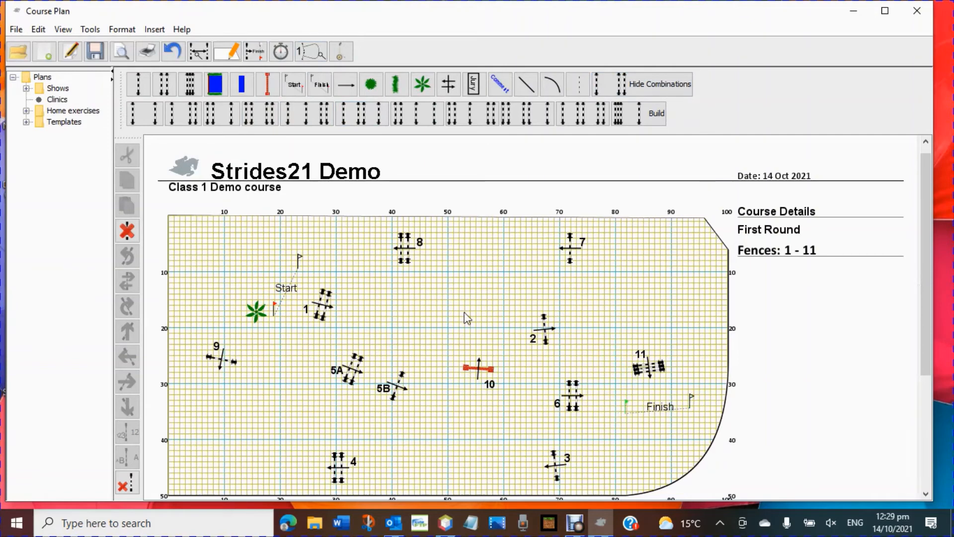
Calculate the first round's distance and time allowed at a speed of 350 m/min.
click(466, 314)
click(341, 52)
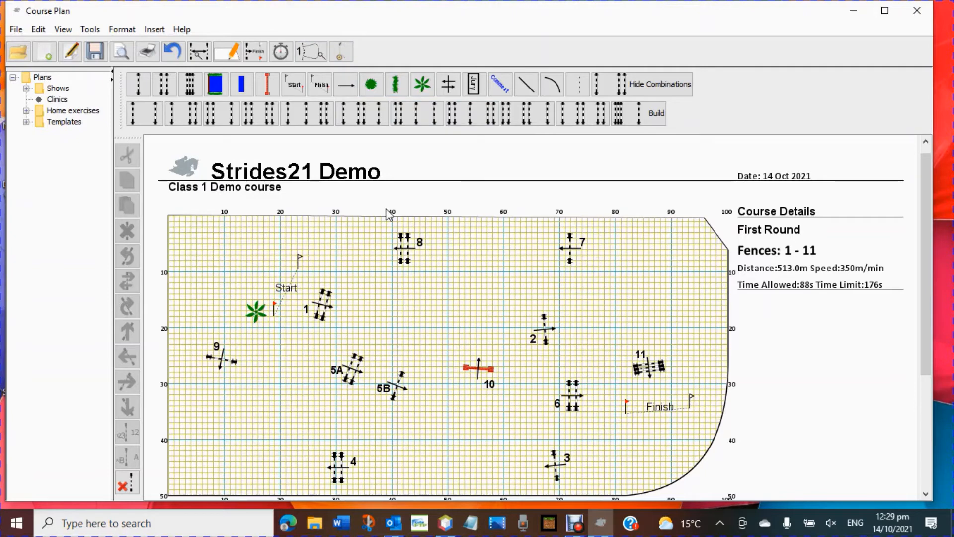
Start defining the next round and name it Jump off.
click(281, 53)
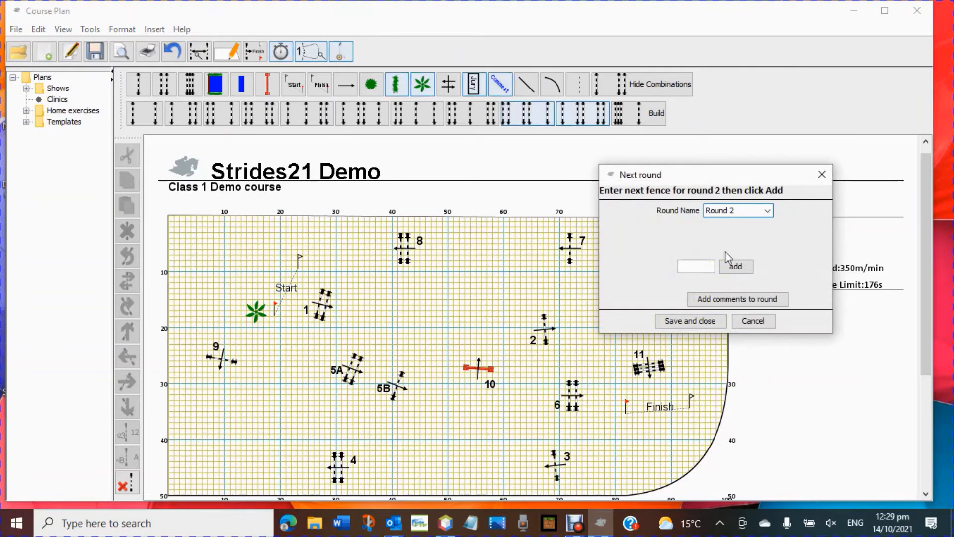
click(767, 211)
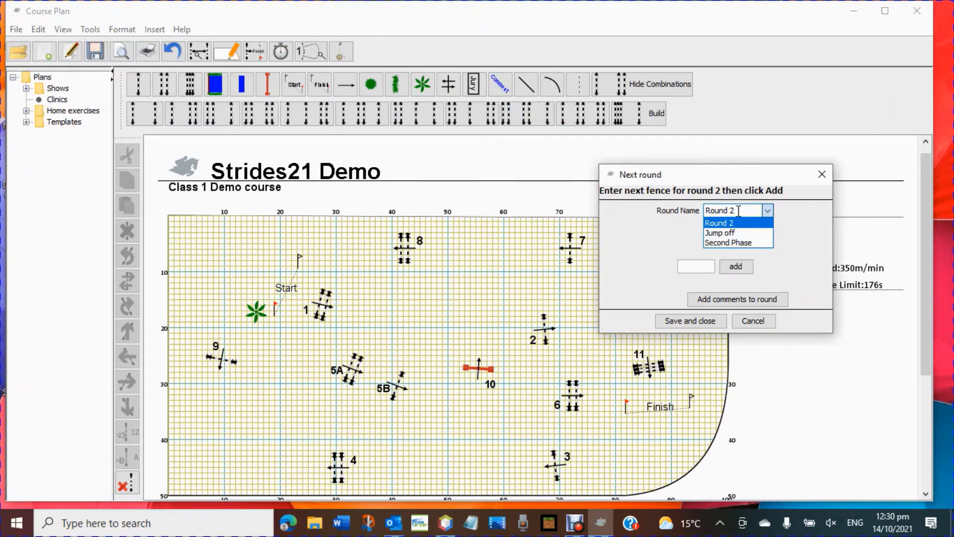
click(730, 234)
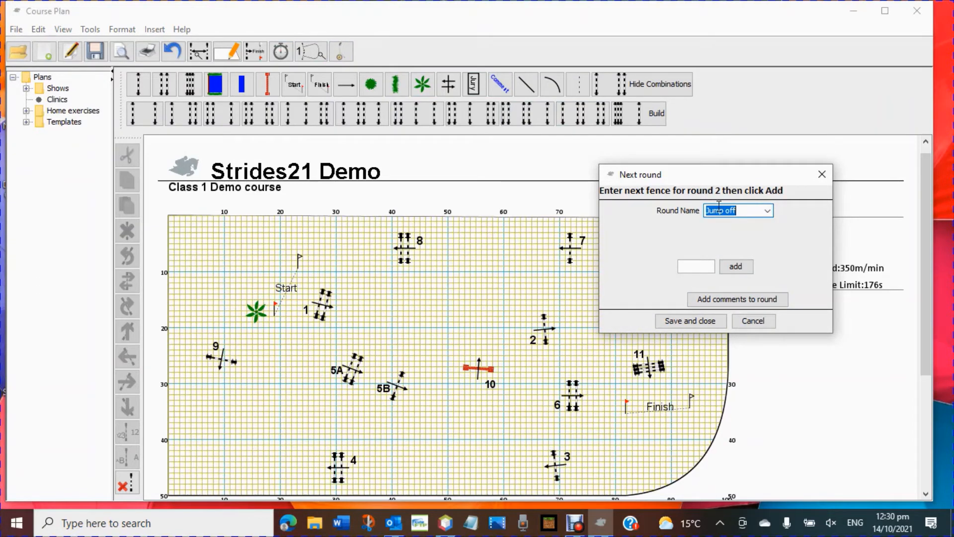
mouse_move(729, 175)
mouse_down()
mouse_move(841, 136)
mouse_move(729, 166)
mouse_up()
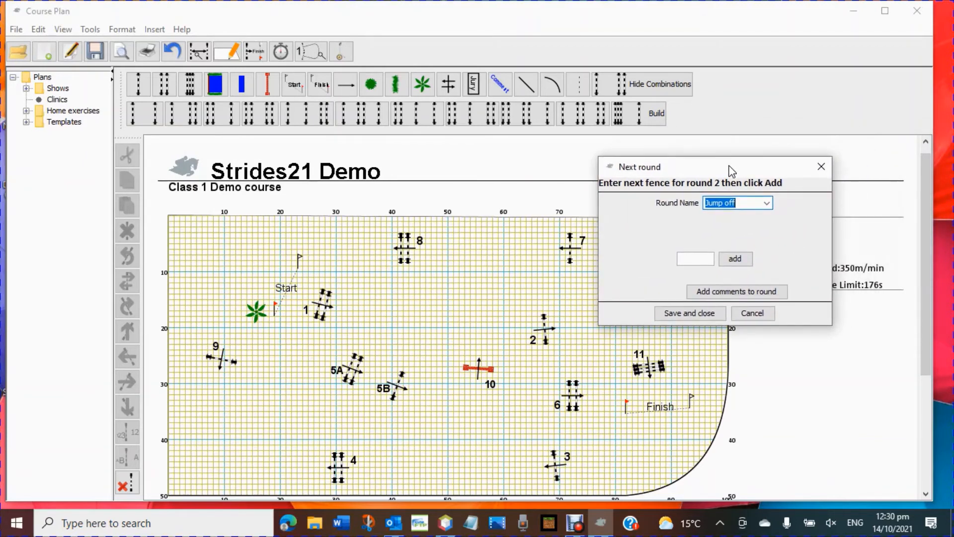
Add fences 1, 4, 5A and 5B to the jump-off round.
click(692, 258)
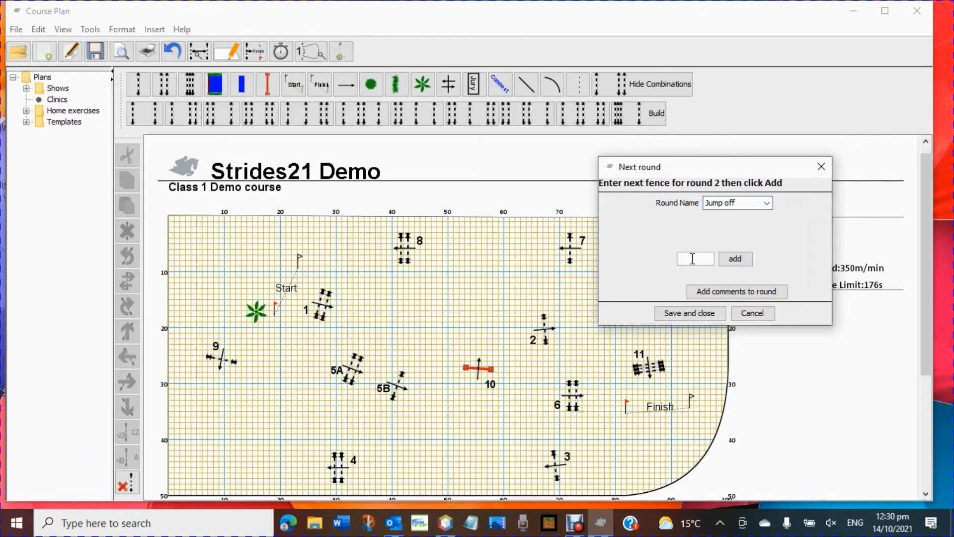
text(1)
key(Return)
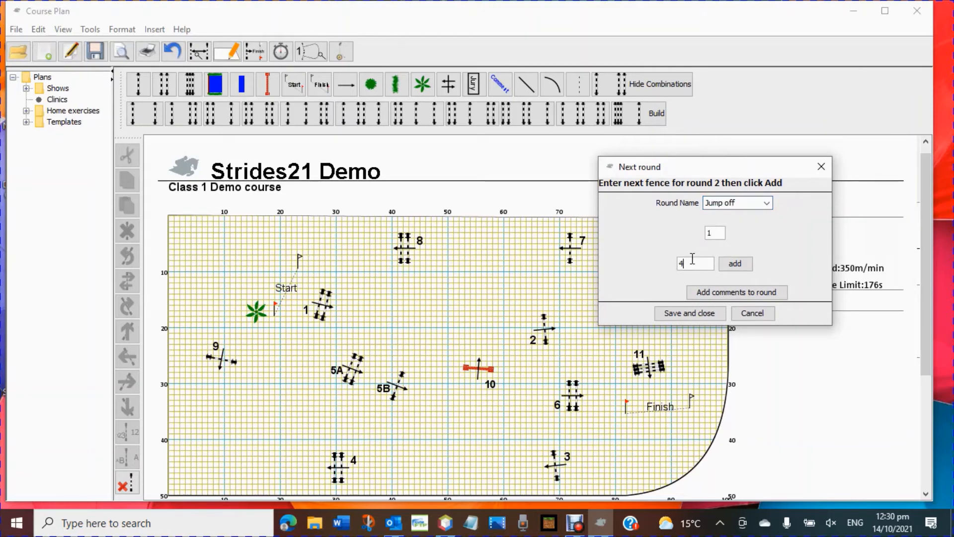
key(Return)
text(5a)
key(Return)
text(5)
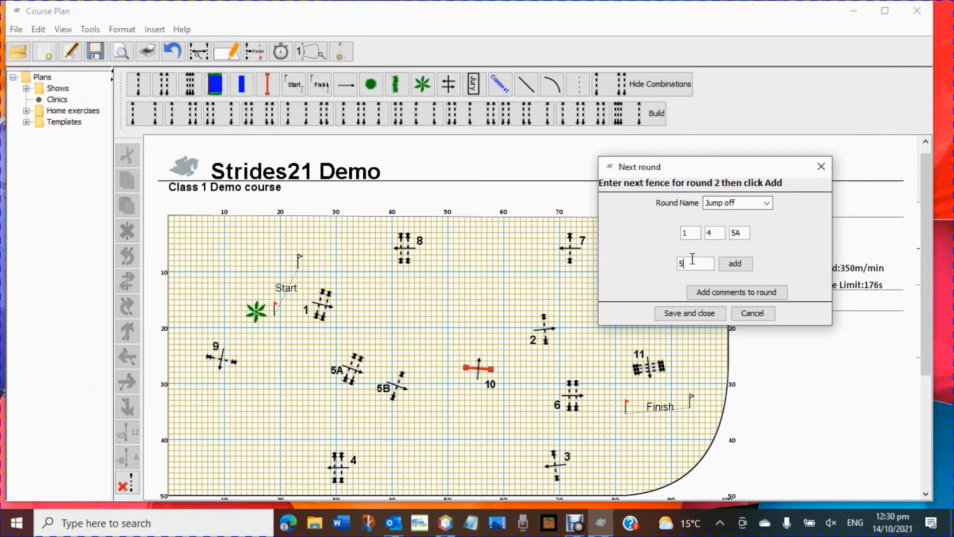
text(b)
key(Return)
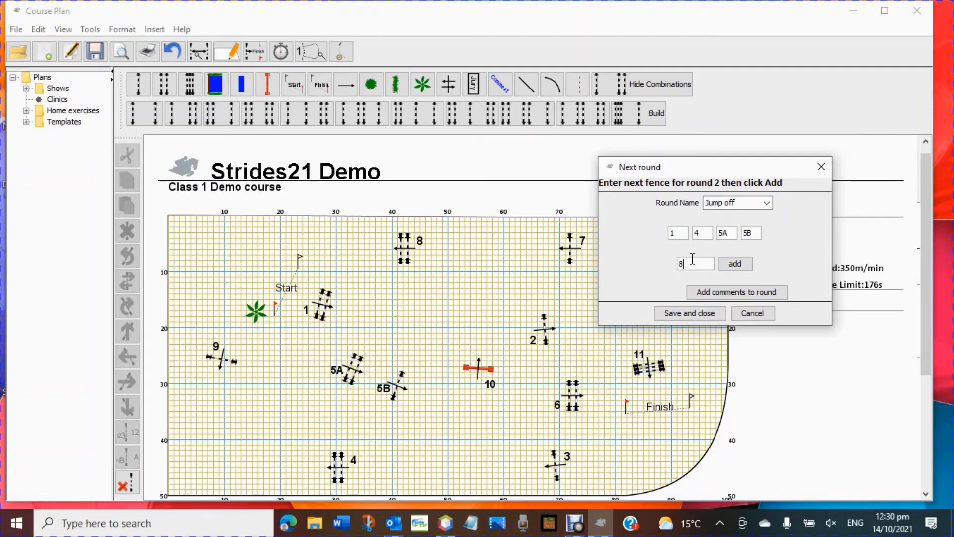
Add fences 8, 9, 10 and 11 to the jump-off round and save it.
text(8)
key(Return)
text(9)
key(Return)
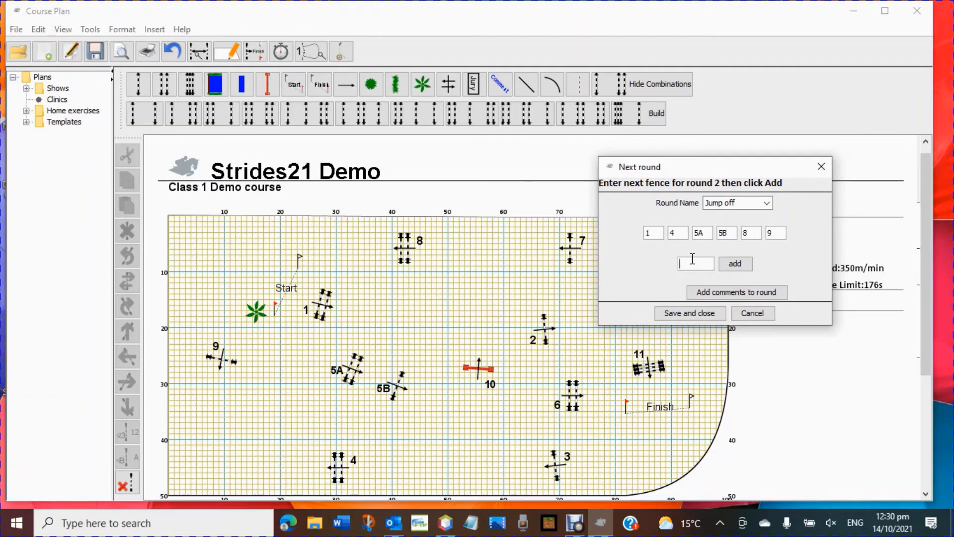
text(10)
key(Return)
text(11)
key(Return)
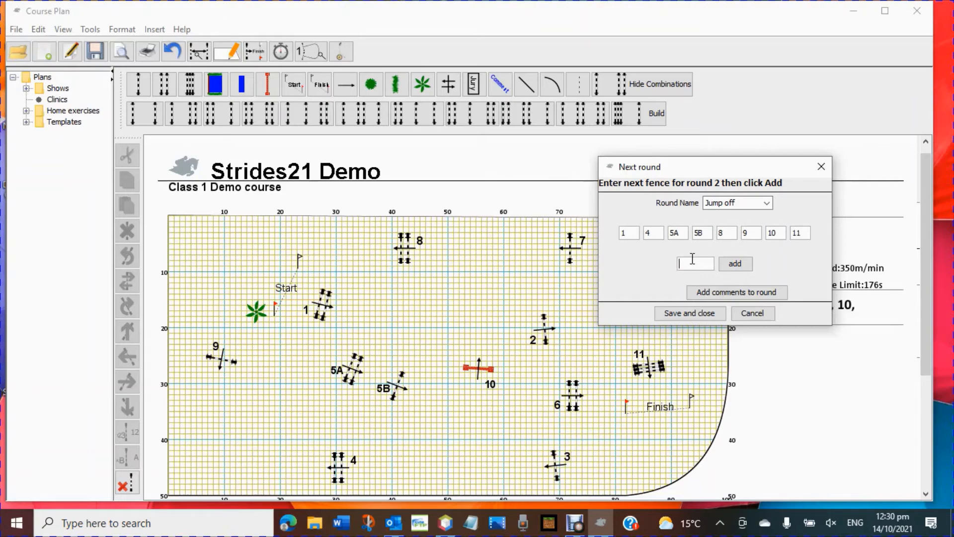
click(690, 314)
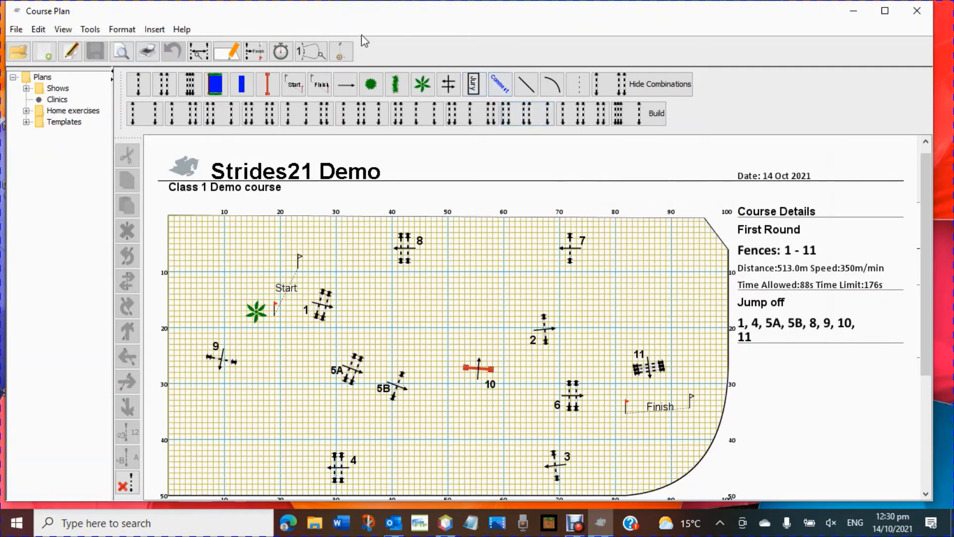
Calculate the jump-off round's distance and time allowed at a speed of 350 m/min.
click(339, 53)
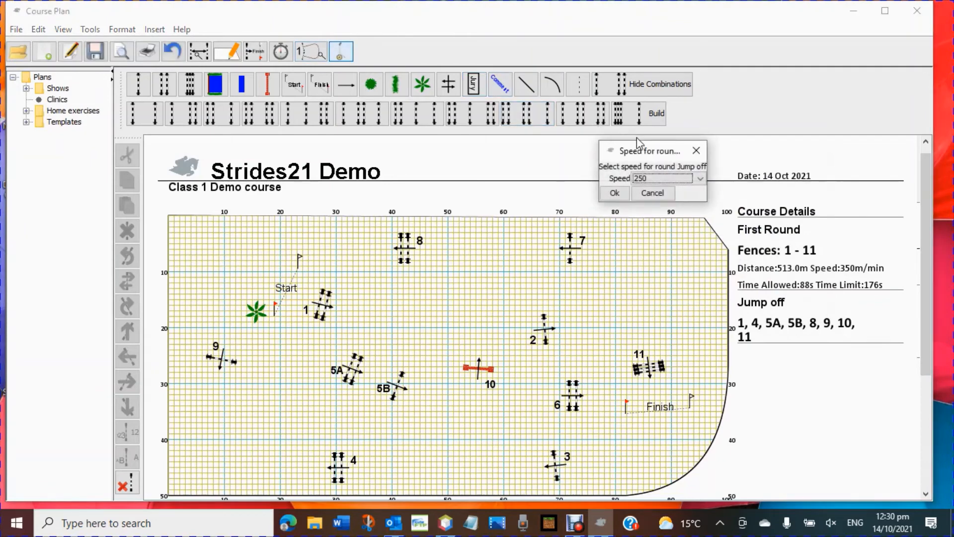
click(700, 179)
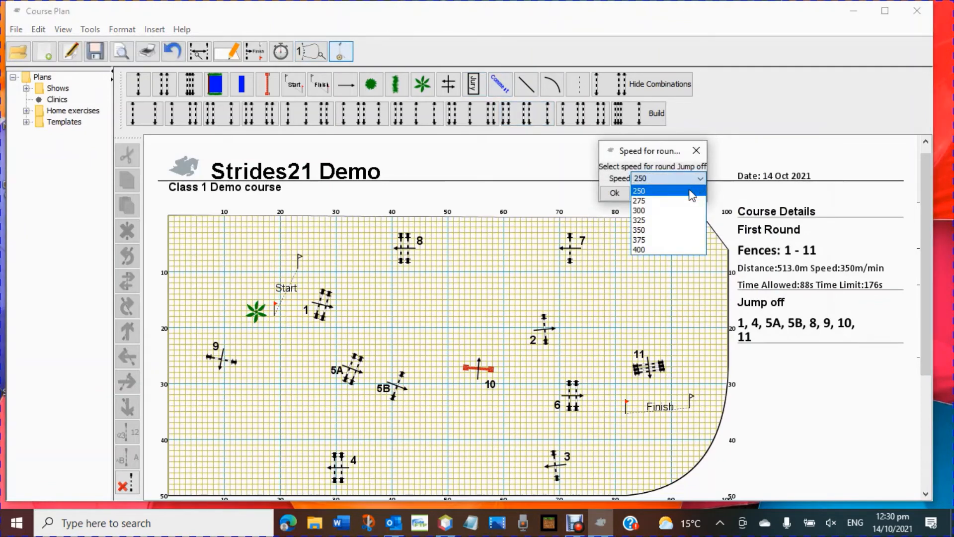
click(646, 229)
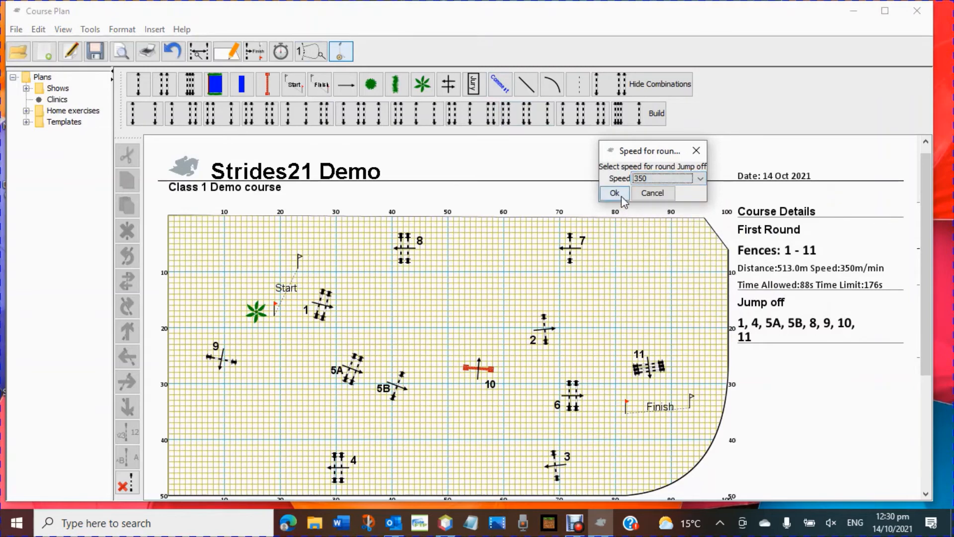
click(614, 193)
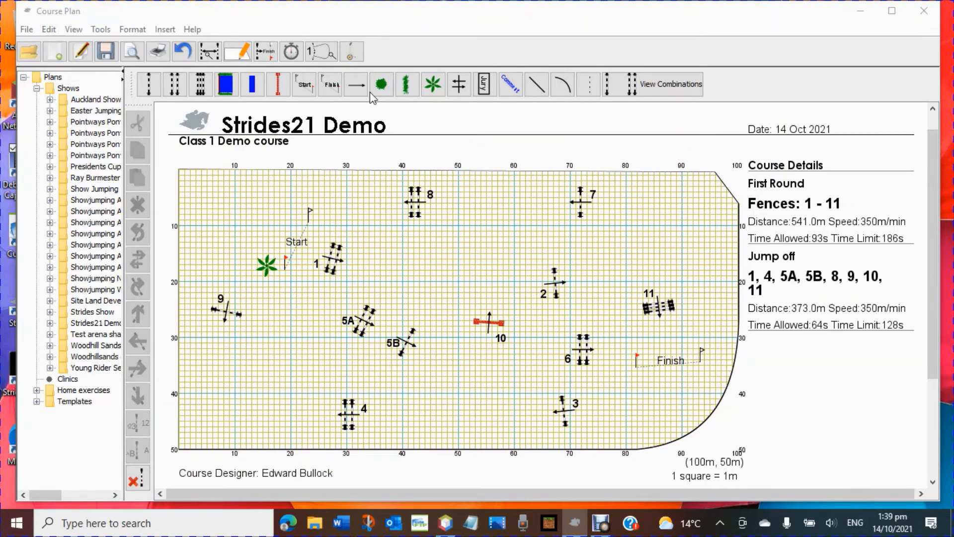
Display the first round's track and shift fence 9 about 1.5 m toward the arena's nearest short side.
click(323, 54)
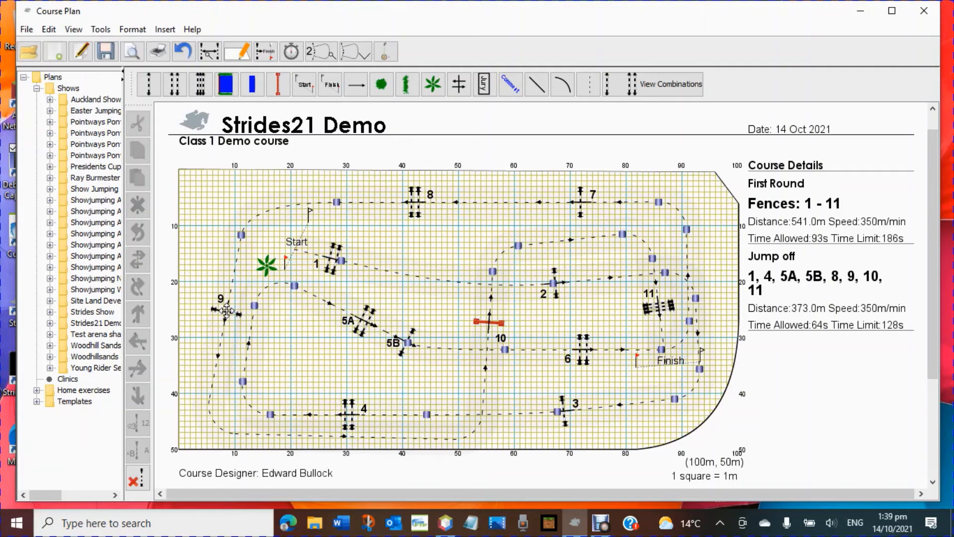
drag(226, 311, 218, 308)
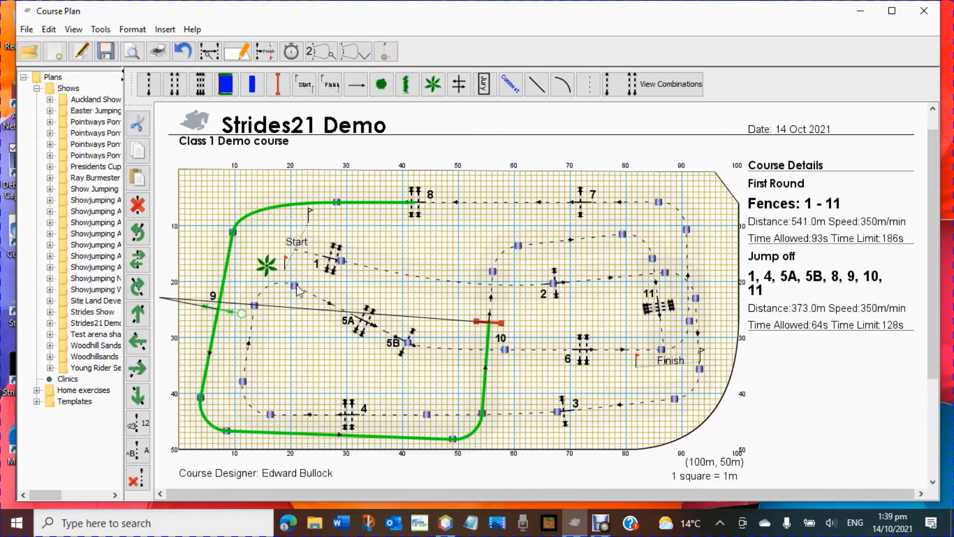
click(494, 275)
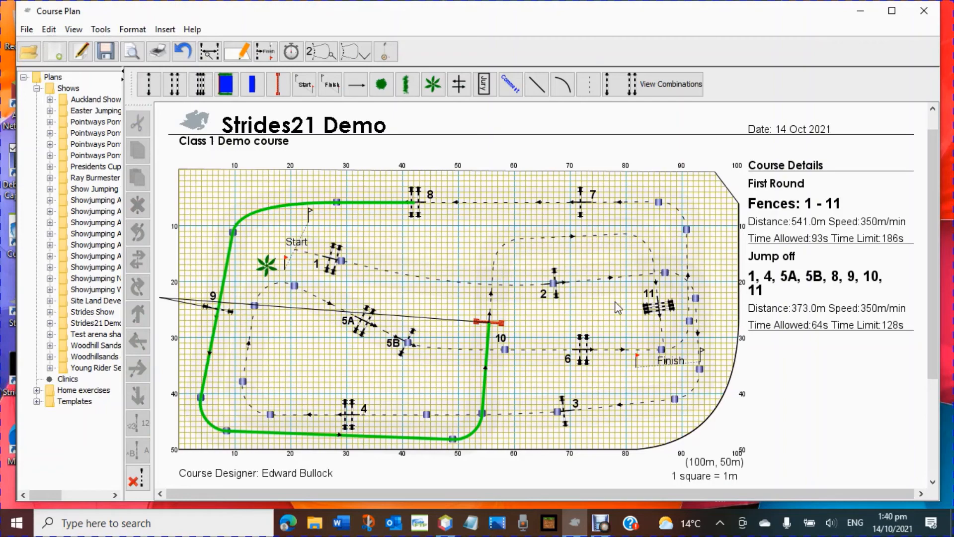
Shift fence 11 about 1.5 m back toward fence 2 and about 1.5 m up the arena, adjusting its approach line.
click(657, 309)
mouse_move(657, 309)
mouse_down()
mouse_move(663, 280)
mouse_move(649, 298)
mouse_up()
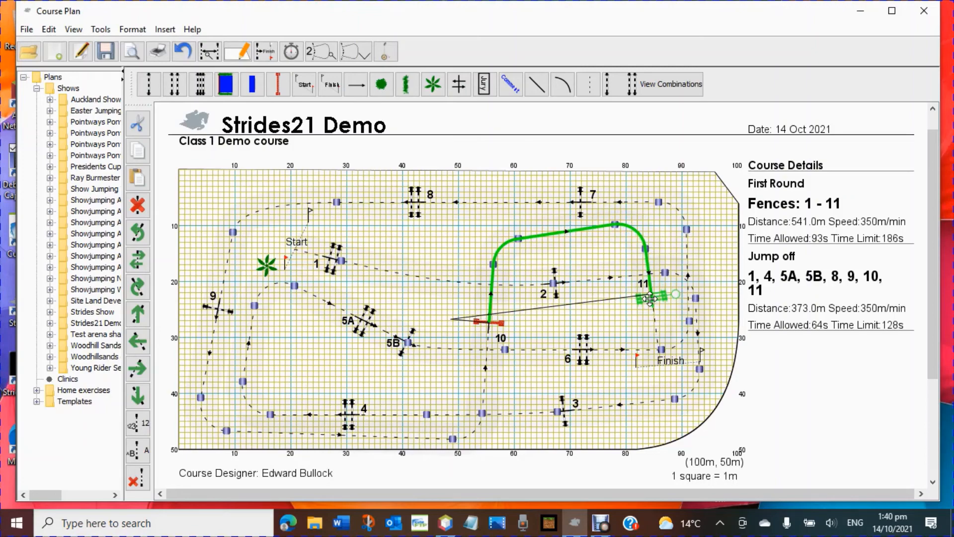
drag(649, 299, 651, 297)
click(430, 313)
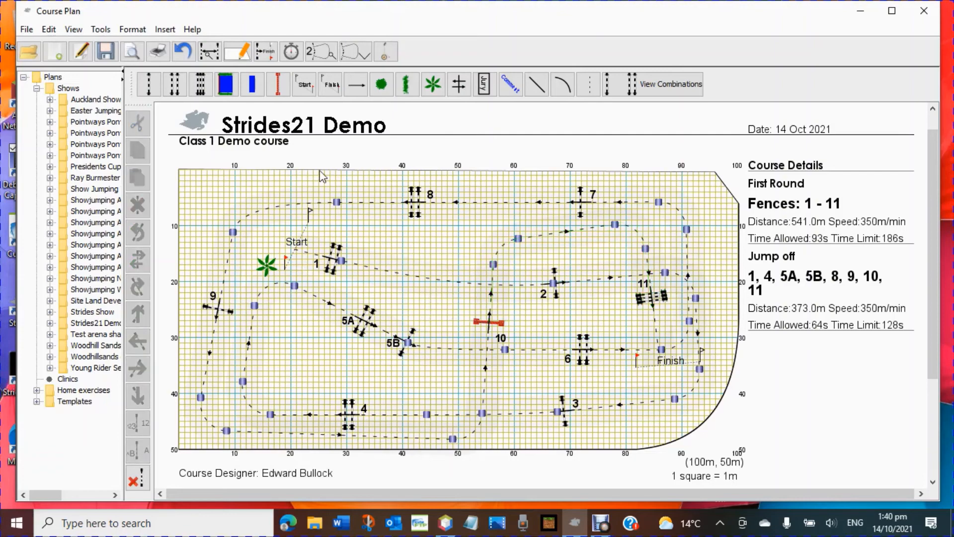
Display the jump-off track, slightly adjust the turn before fence 10, and hide the track.
click(314, 54)
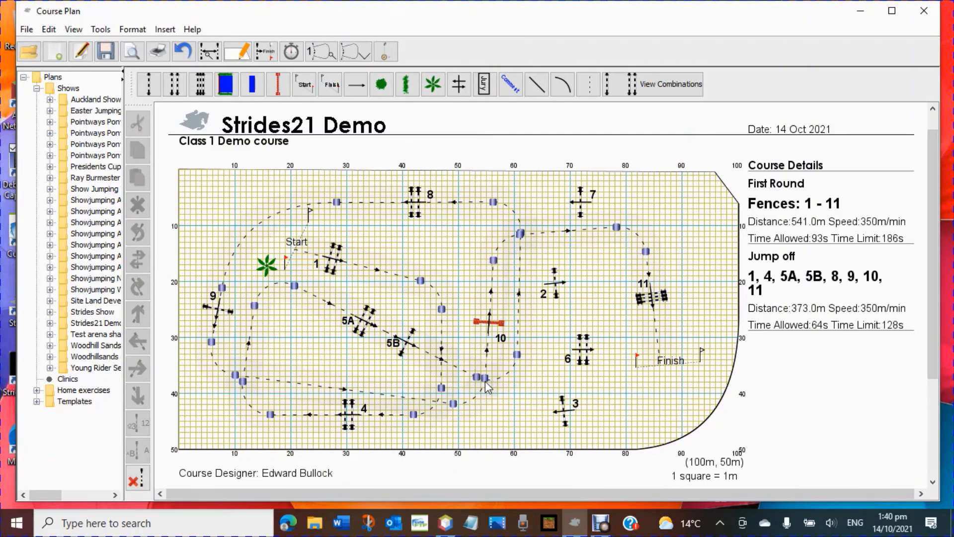
drag(485, 379, 485, 377)
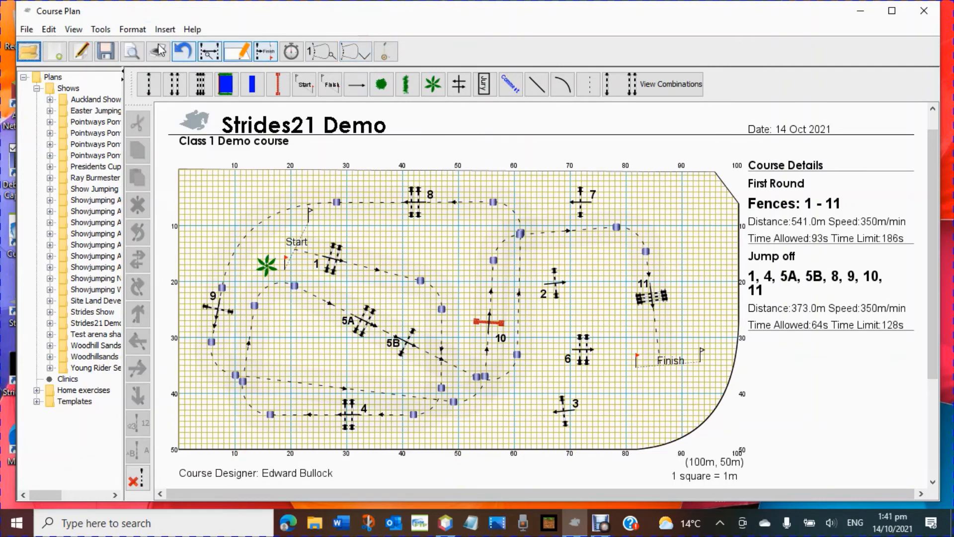
click(358, 51)
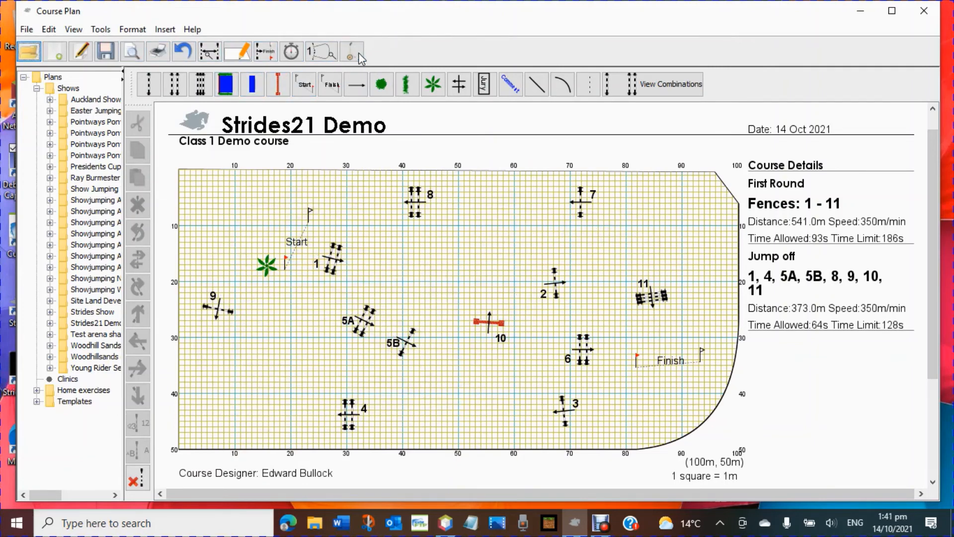
Review the fonts available for the course plan's headings and keep Century Gothic.
click(132, 29)
mouse_move(150, 128)
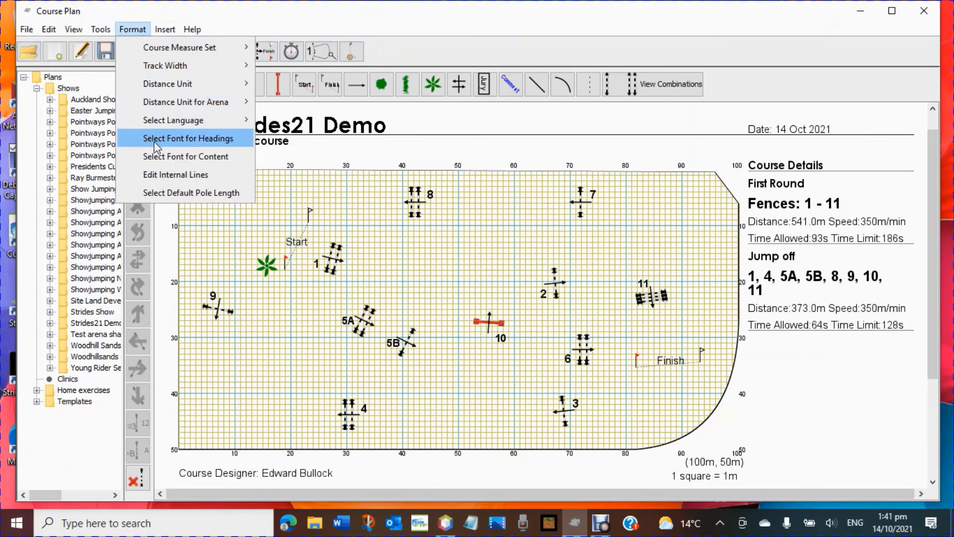
click(156, 139)
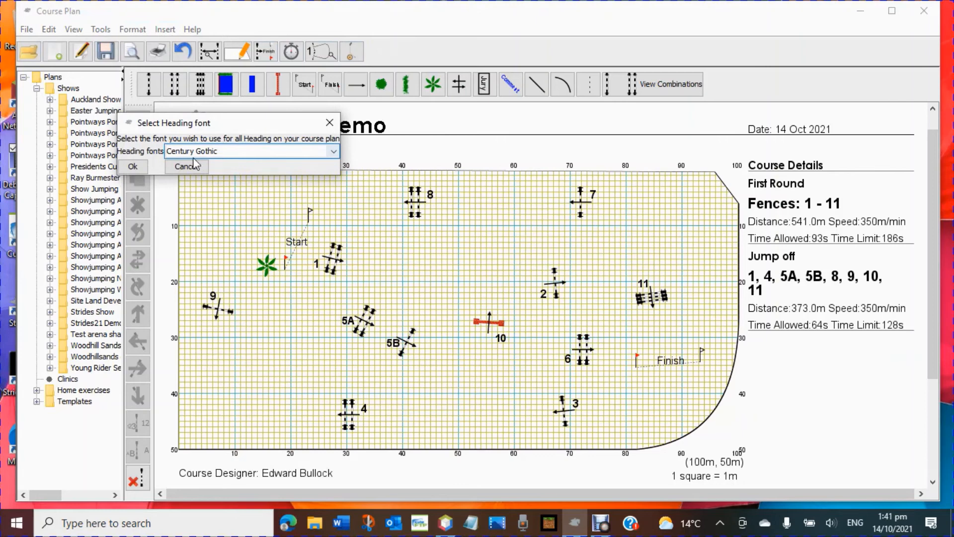
click(333, 152)
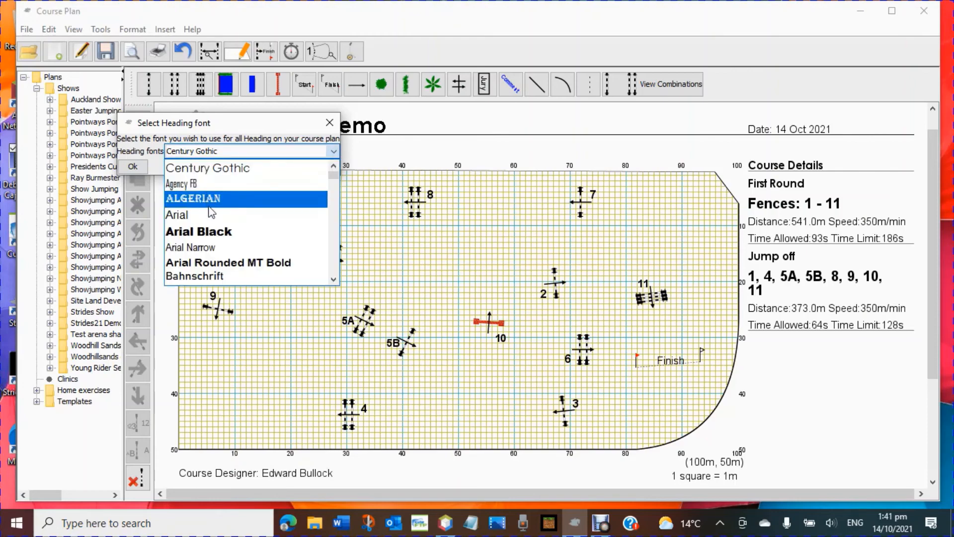
scroll(214, 228, down, 10)
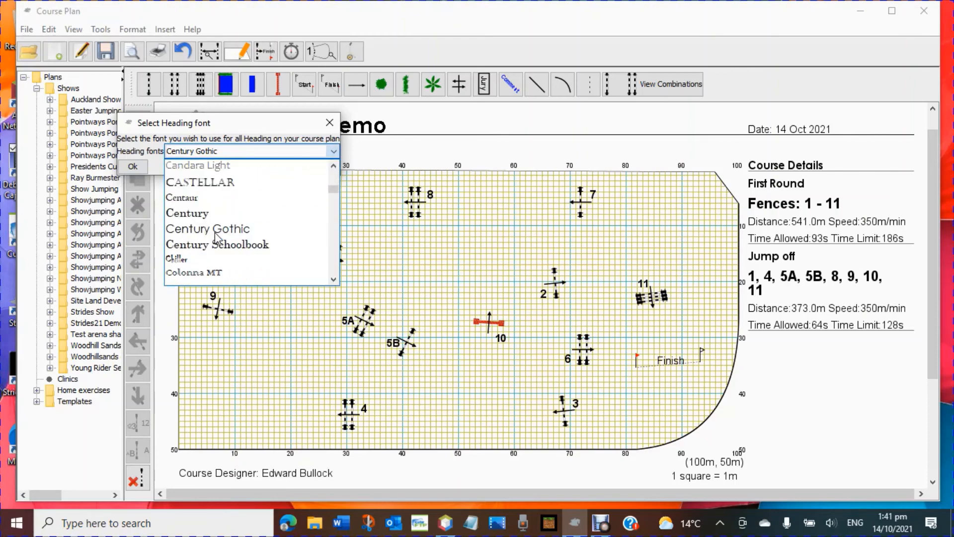
scroll(214, 235, down, 15)
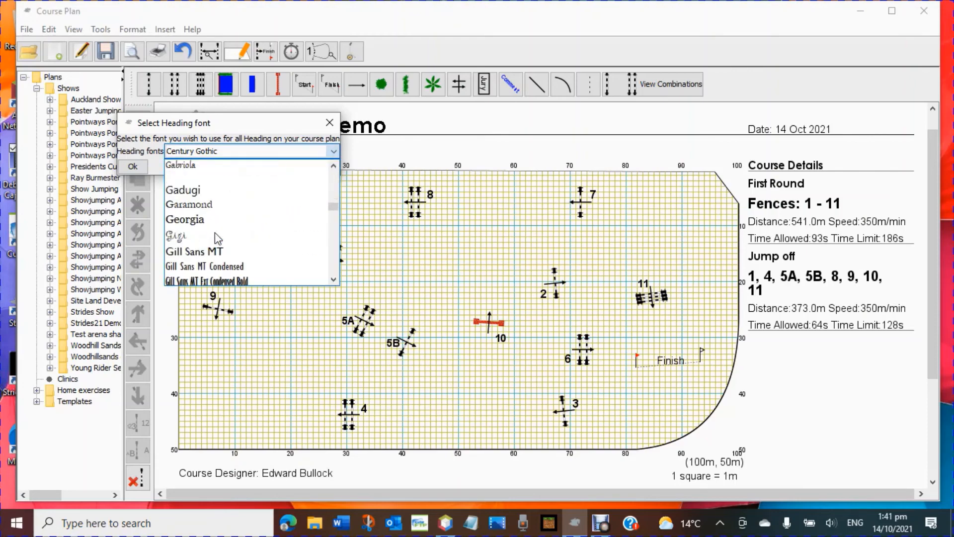
scroll(215, 232, down, 3)
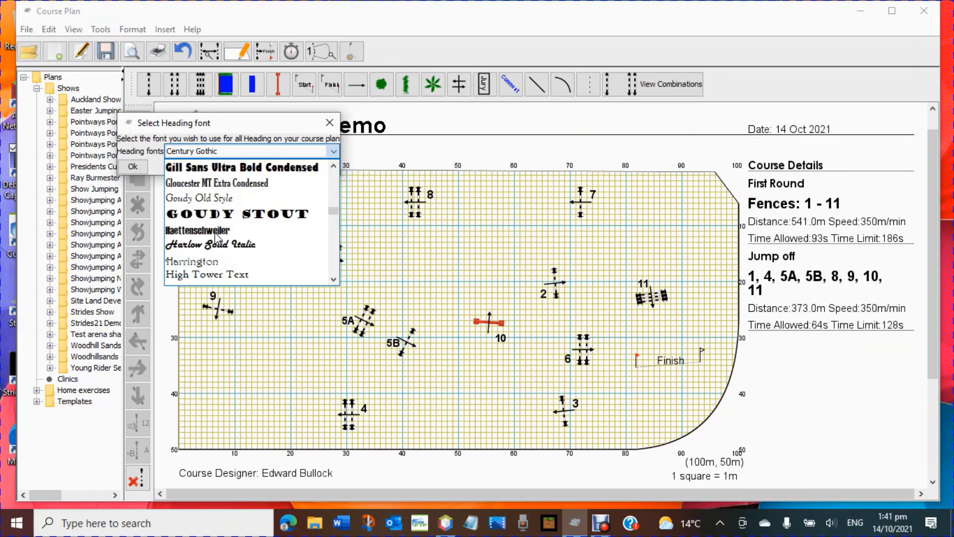
click(143, 165)
click(143, 170)
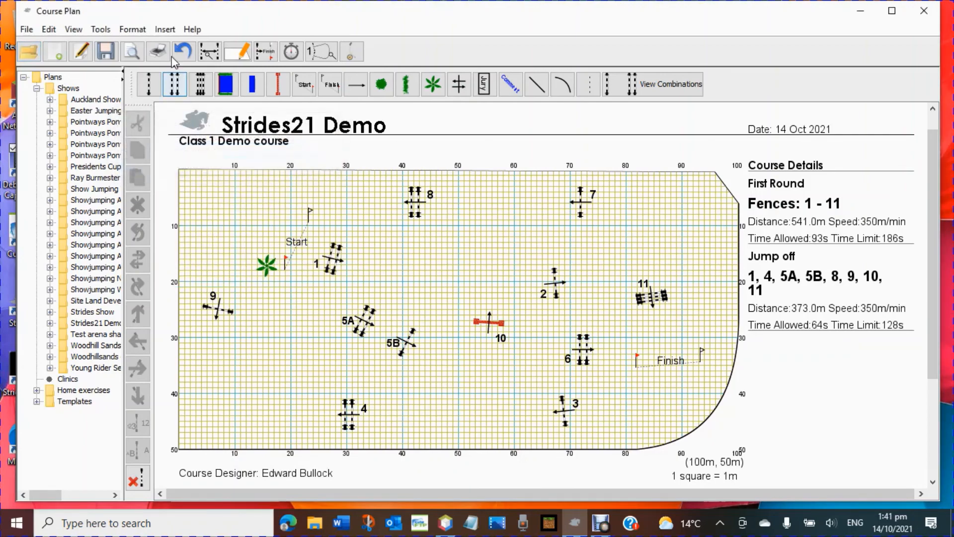
Review the fonts available for the course plan's content and keep Arial.
click(133, 30)
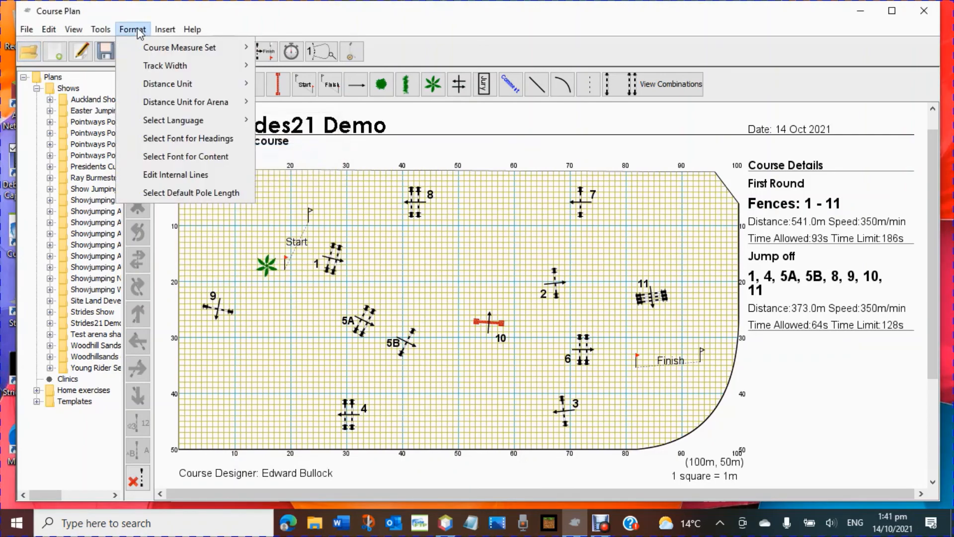
click(163, 157)
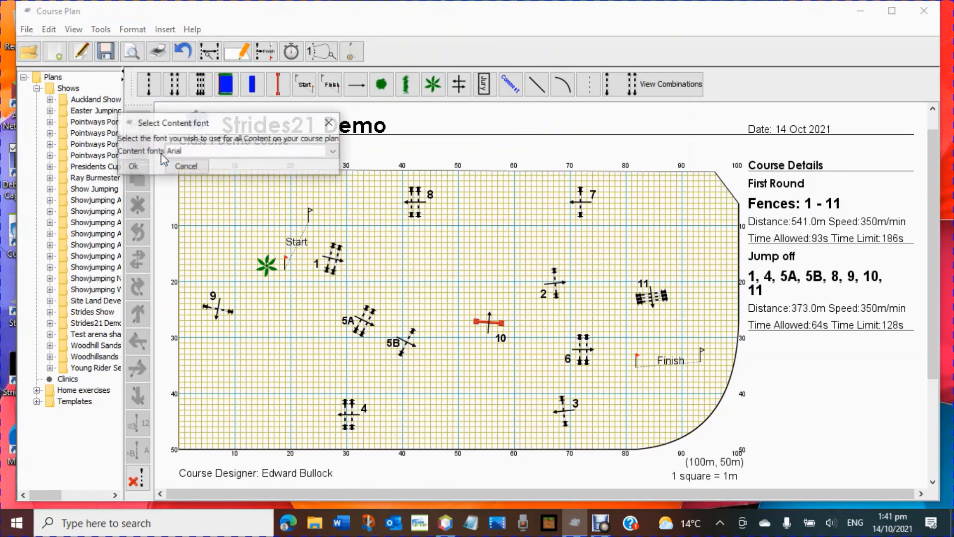
click(334, 151)
scroll(261, 263, down, 3)
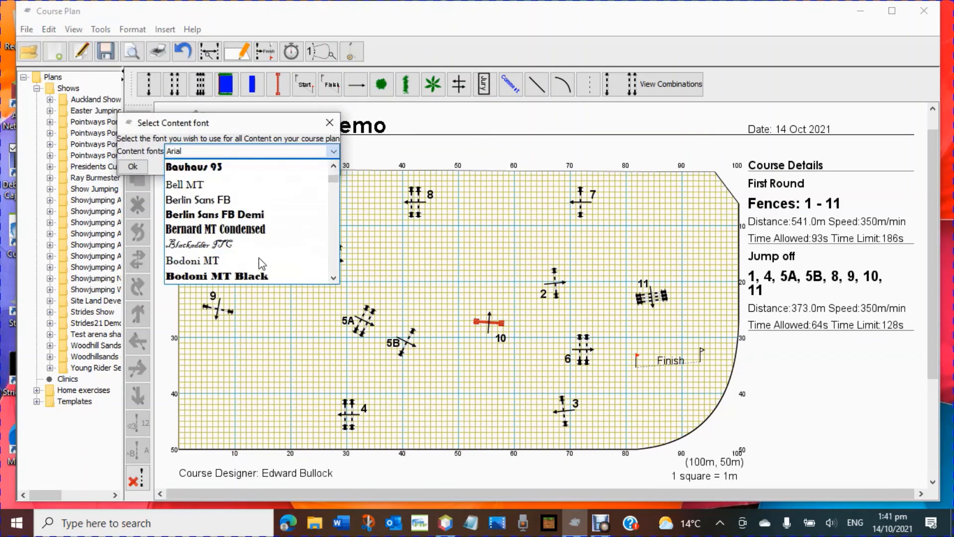
scroll(262, 263, down, 15)
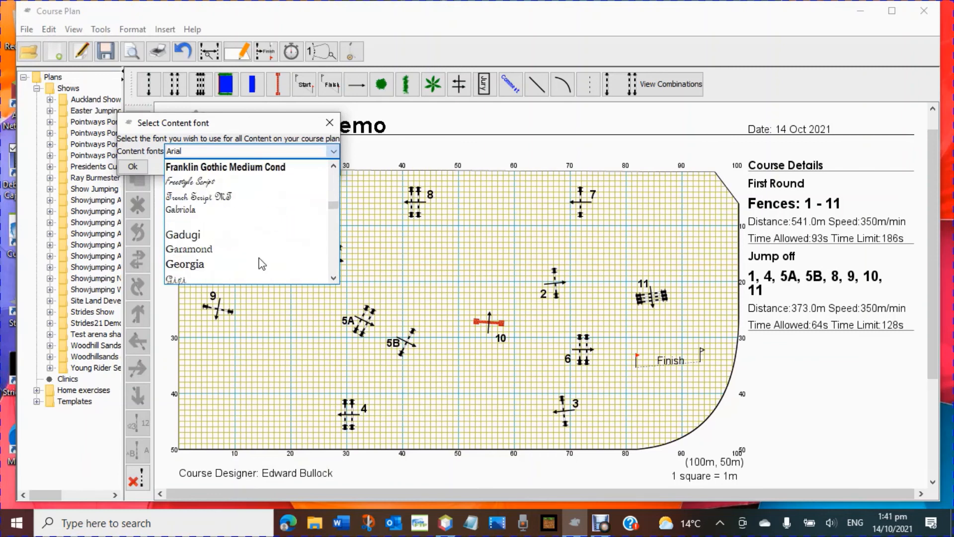
click(132, 167)
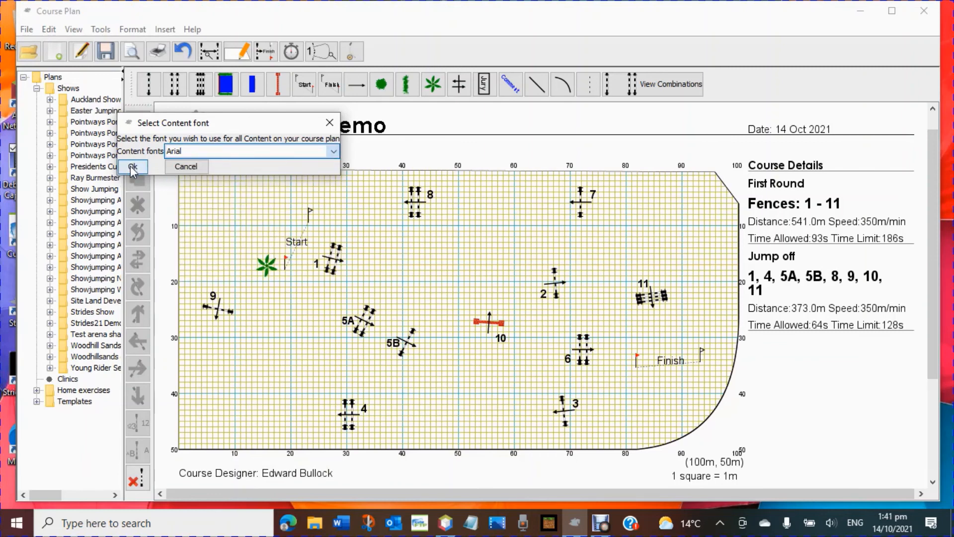
click(133, 168)
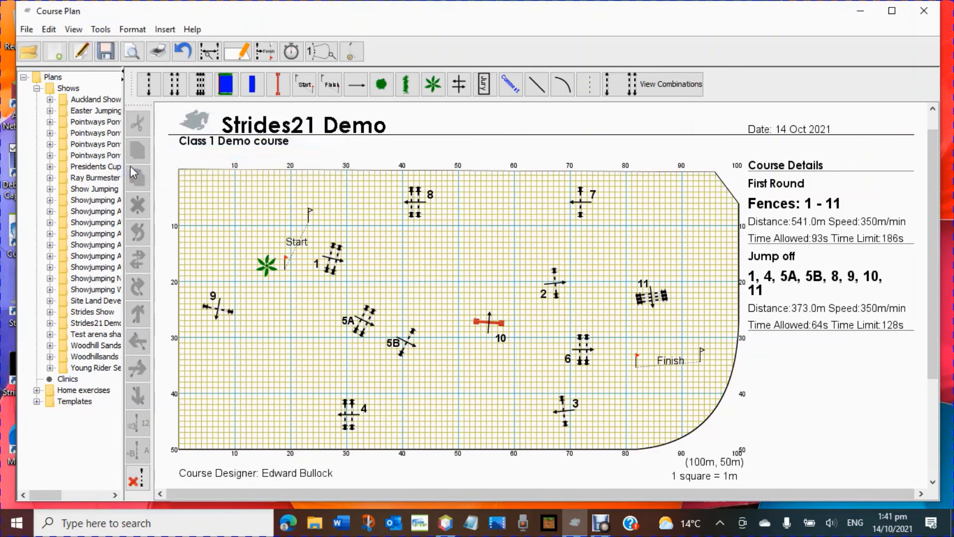